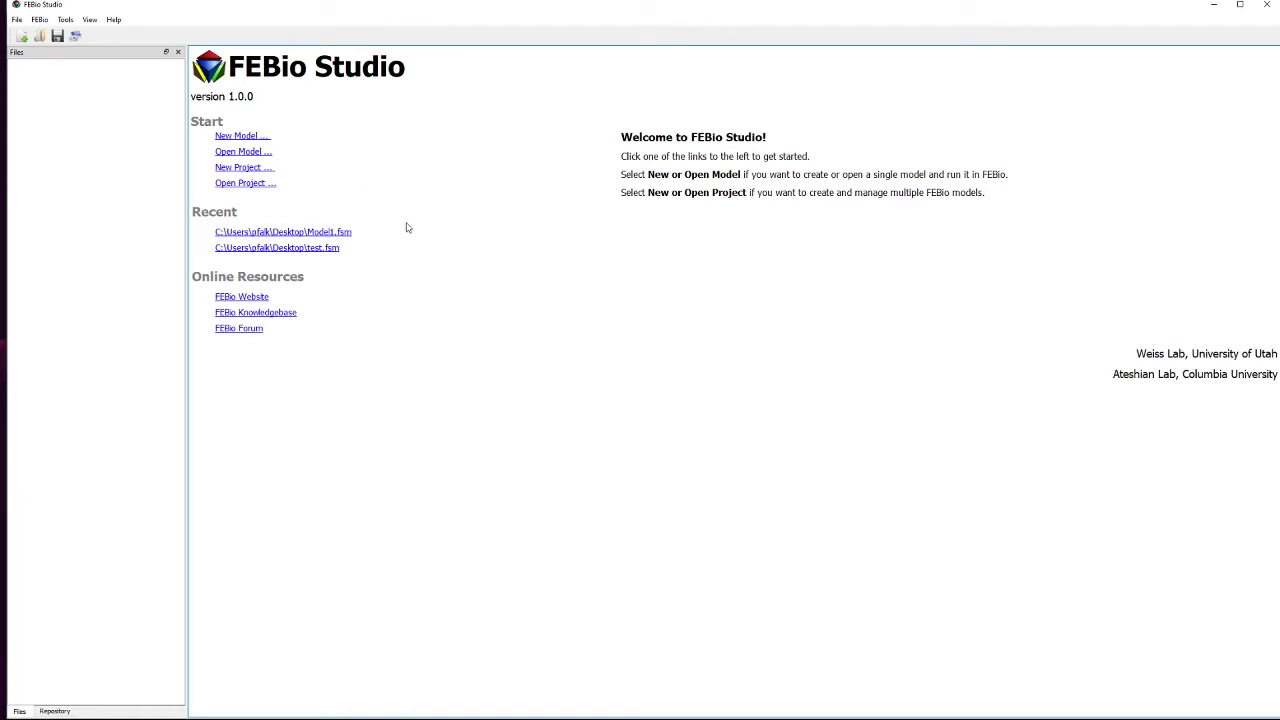
Create a Structural Mechanics model named Model1 and import the geometry cleanfemurstl.stl as an ASCII STL.
left_click(251, 138)
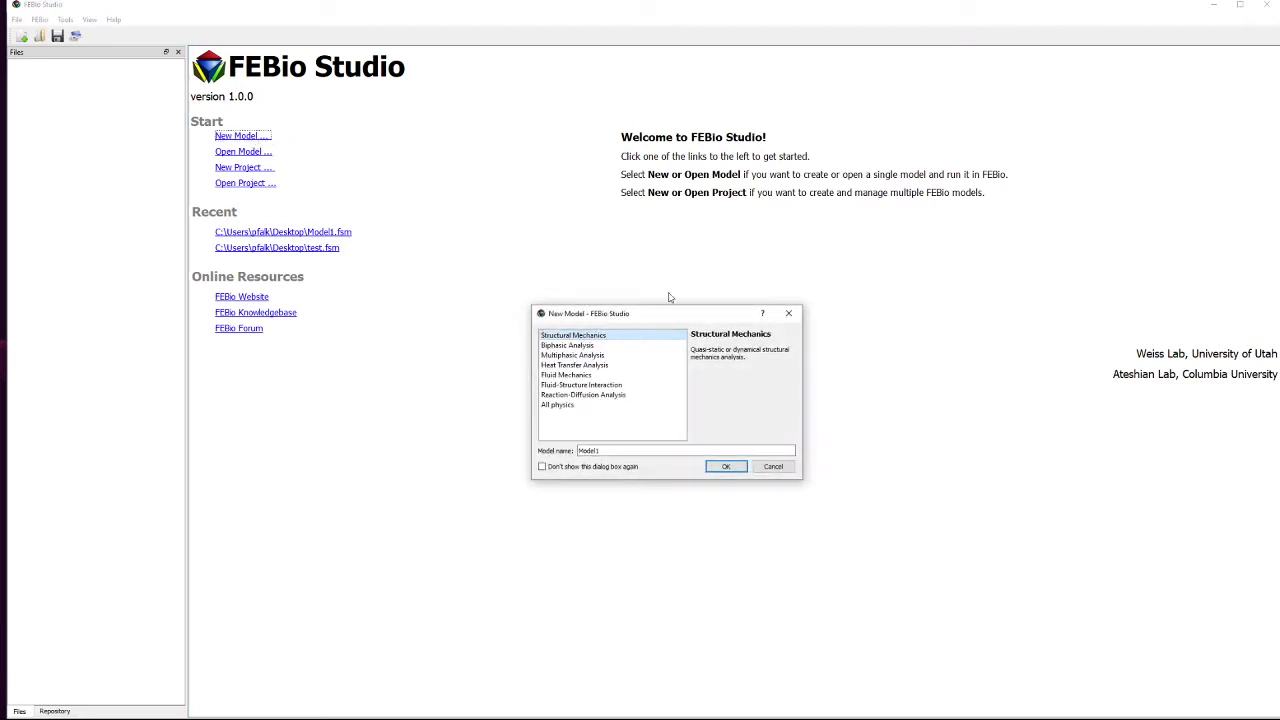
left_click(729, 467)
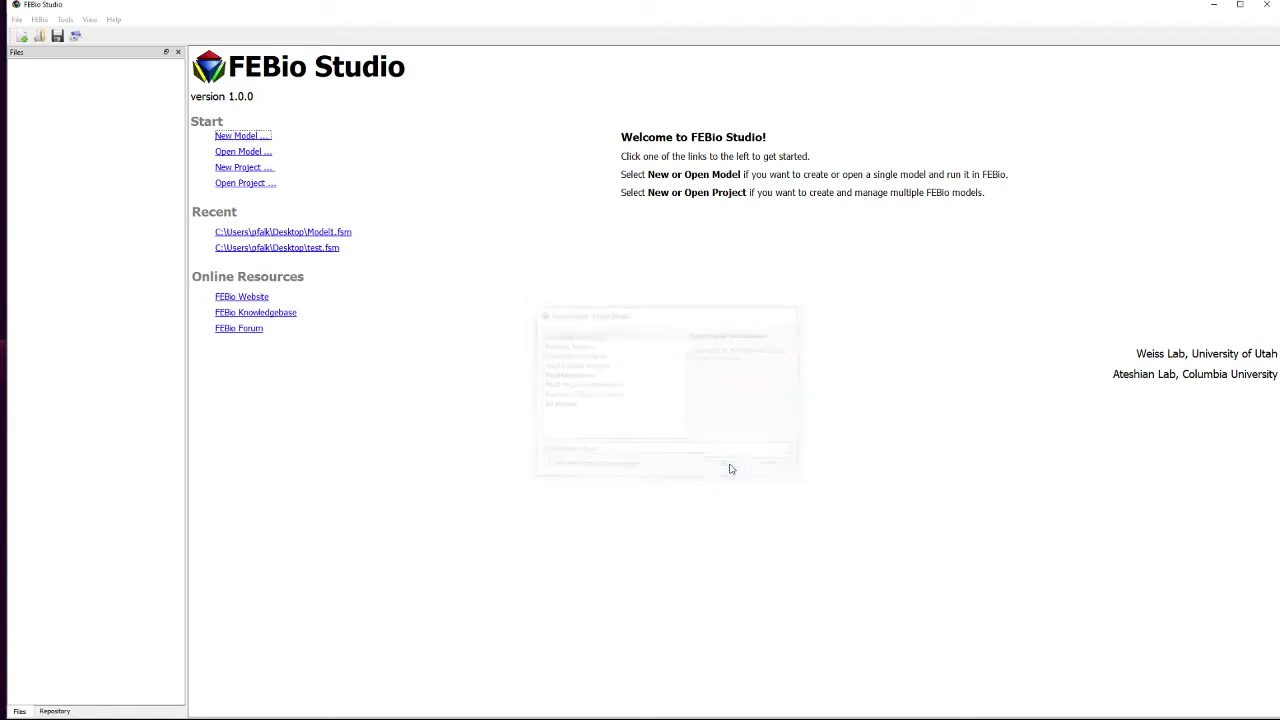
left_click(17, 19)
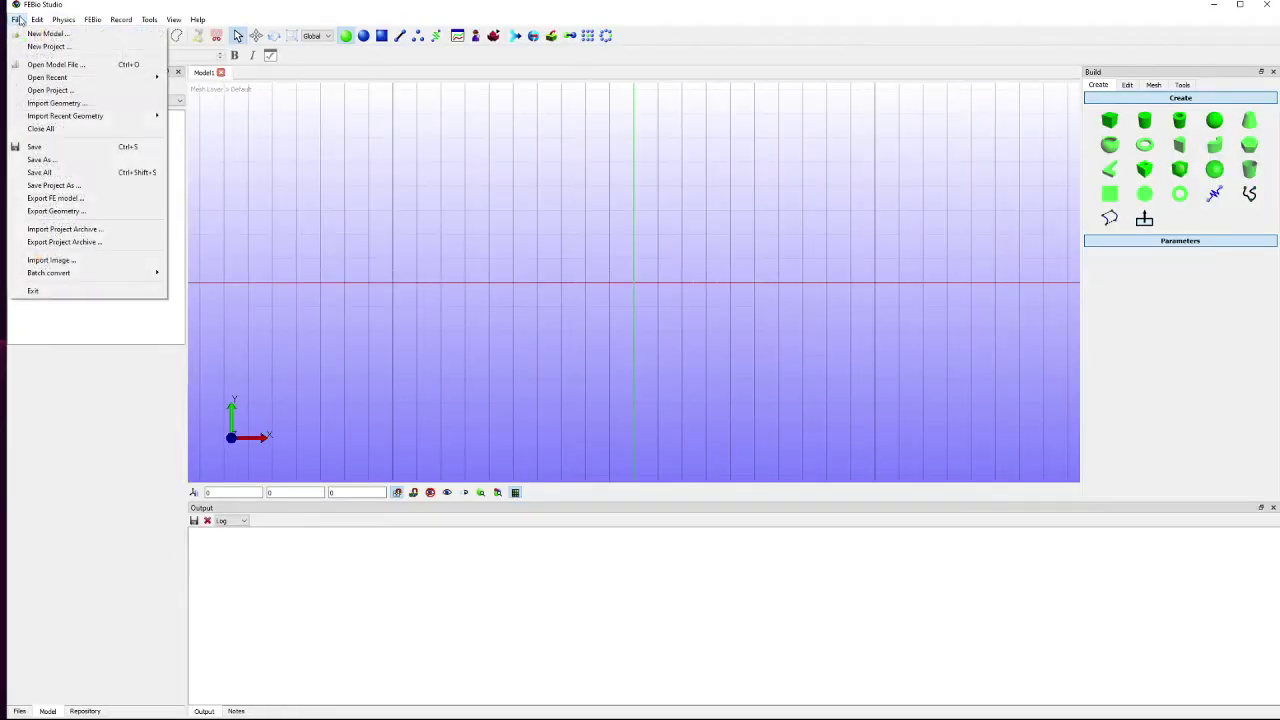
left_click(88, 104)
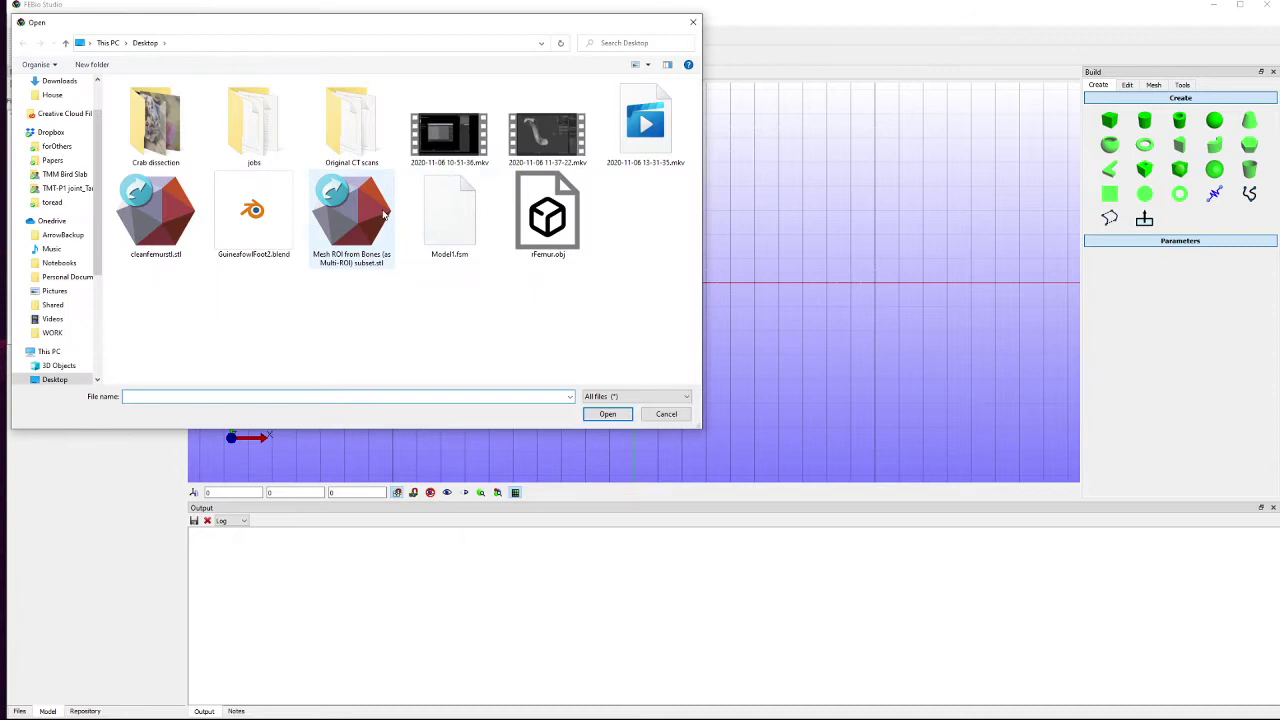
double_click(153, 209)
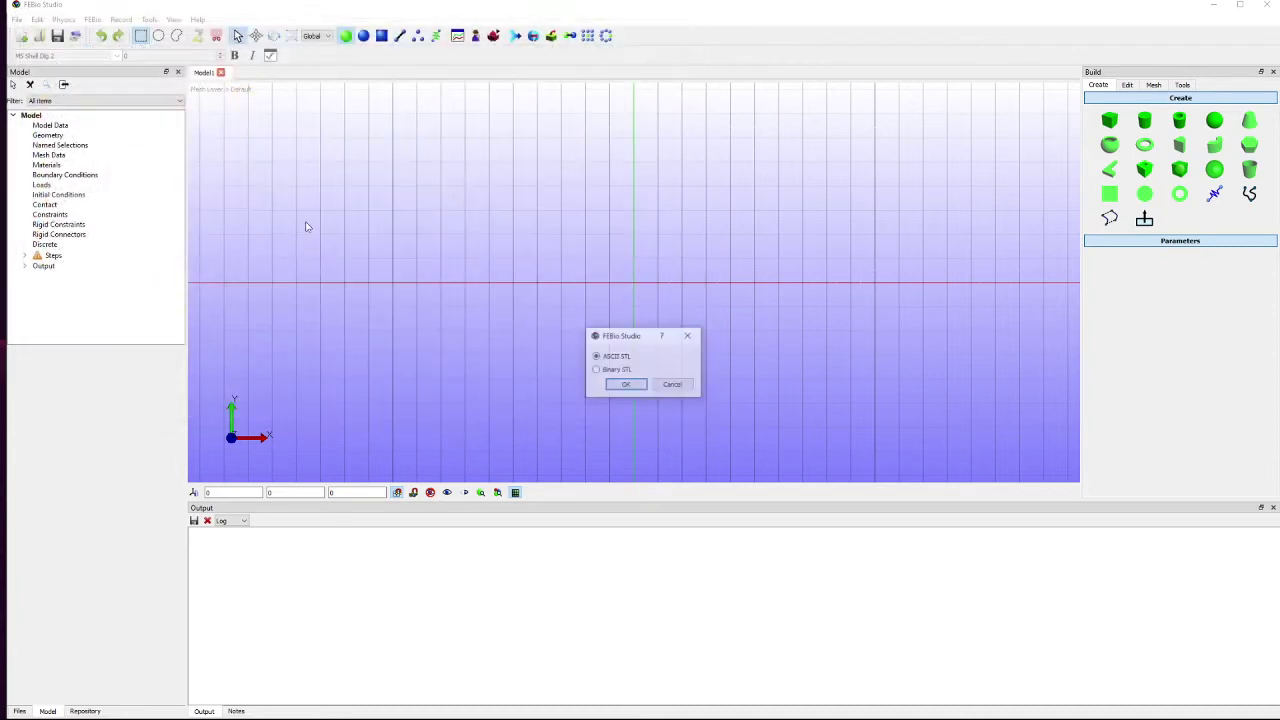
left_click(627, 386)
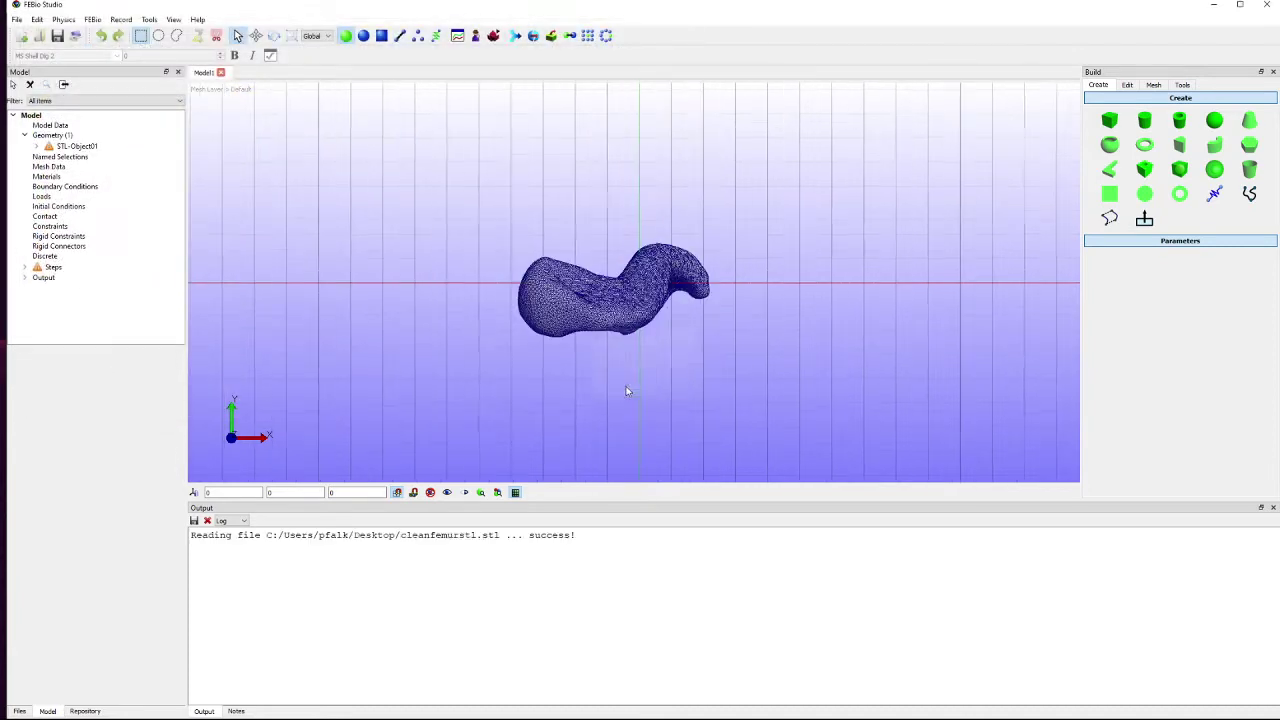
Generate a tetrahedral mesh of the imported femur surface with the TetGen meshing method and Tet4 elements.
left_click_drag(709, 329, 729, 337)
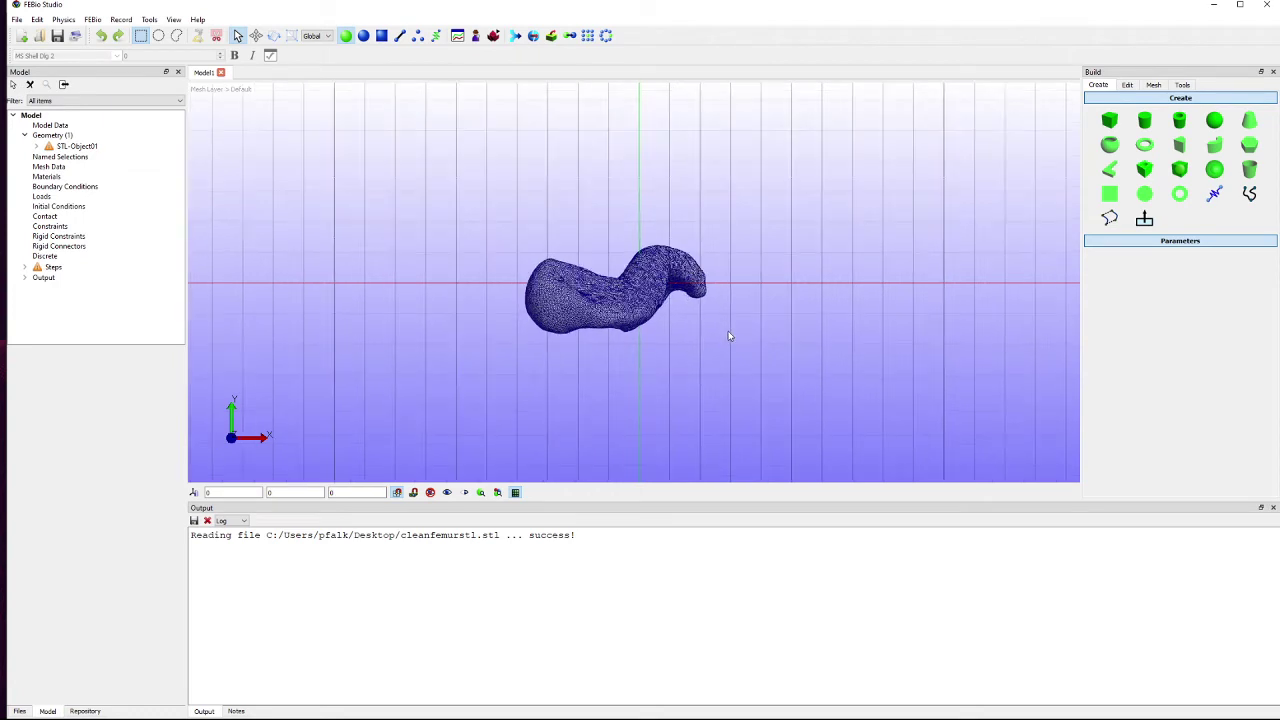
right_click(730, 334)
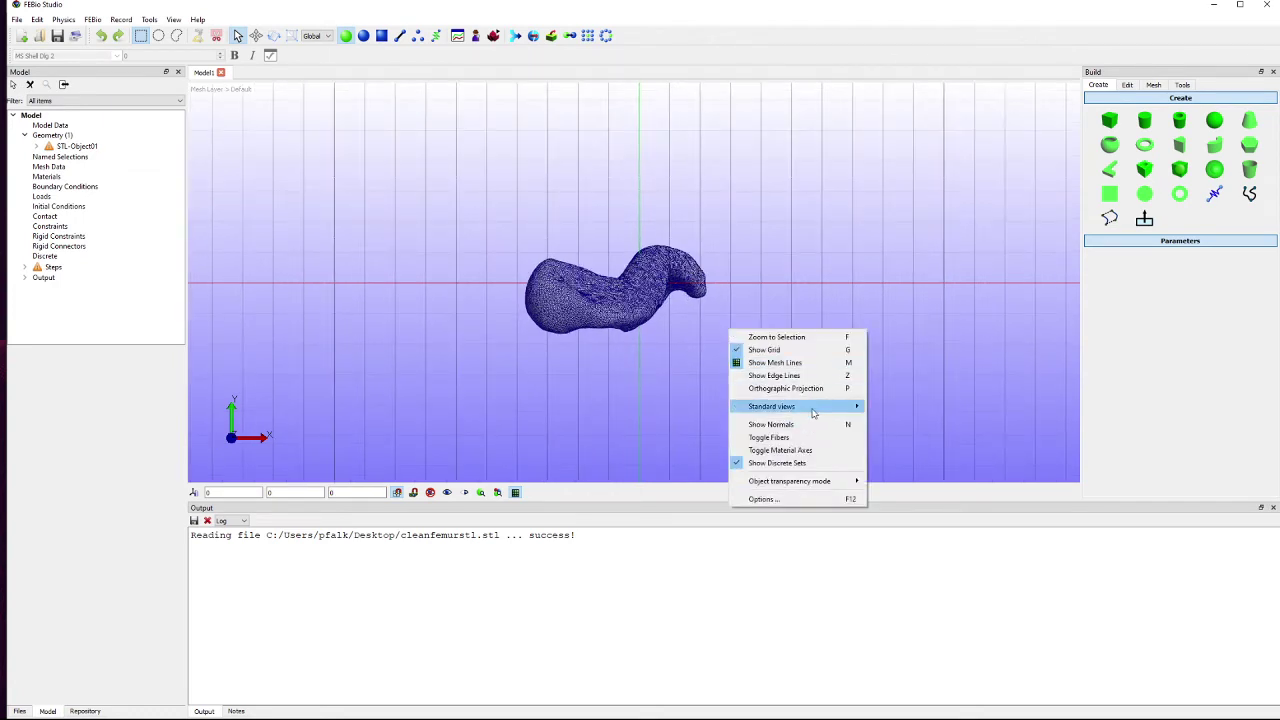
mouse_move(815, 406)
left_click(891, 407)
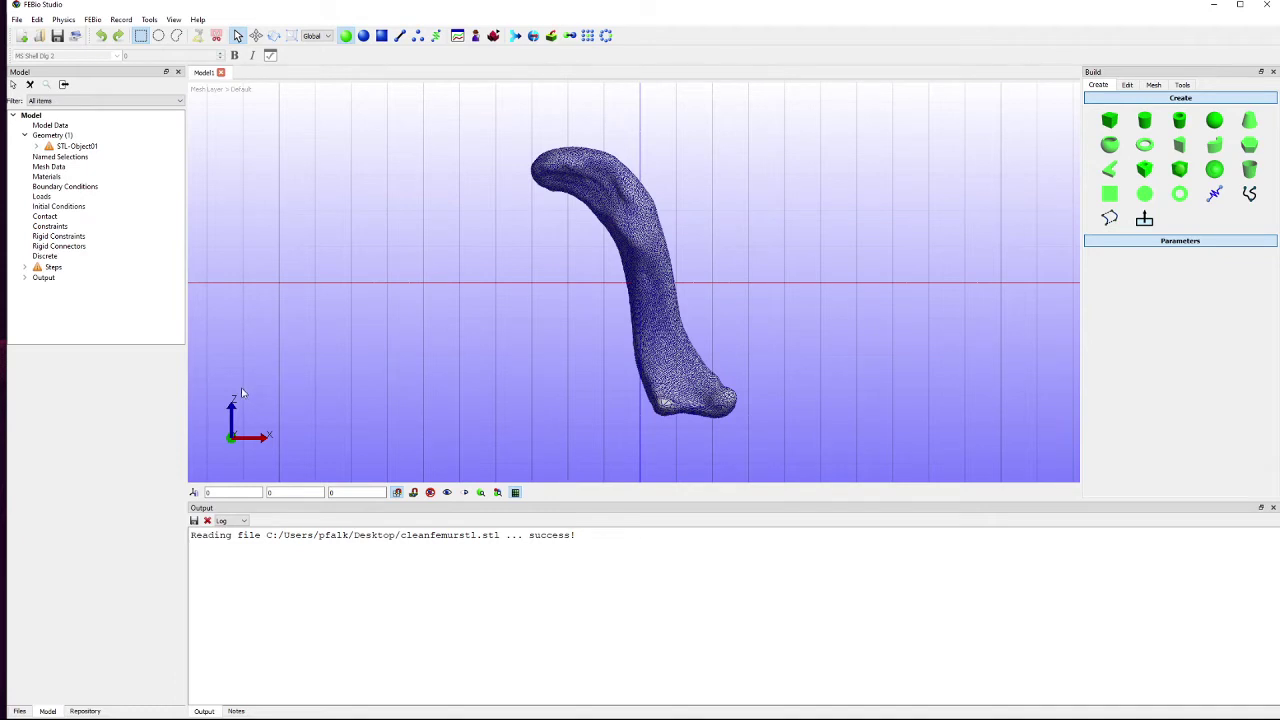
left_click(1152, 86)
left_click(650, 226)
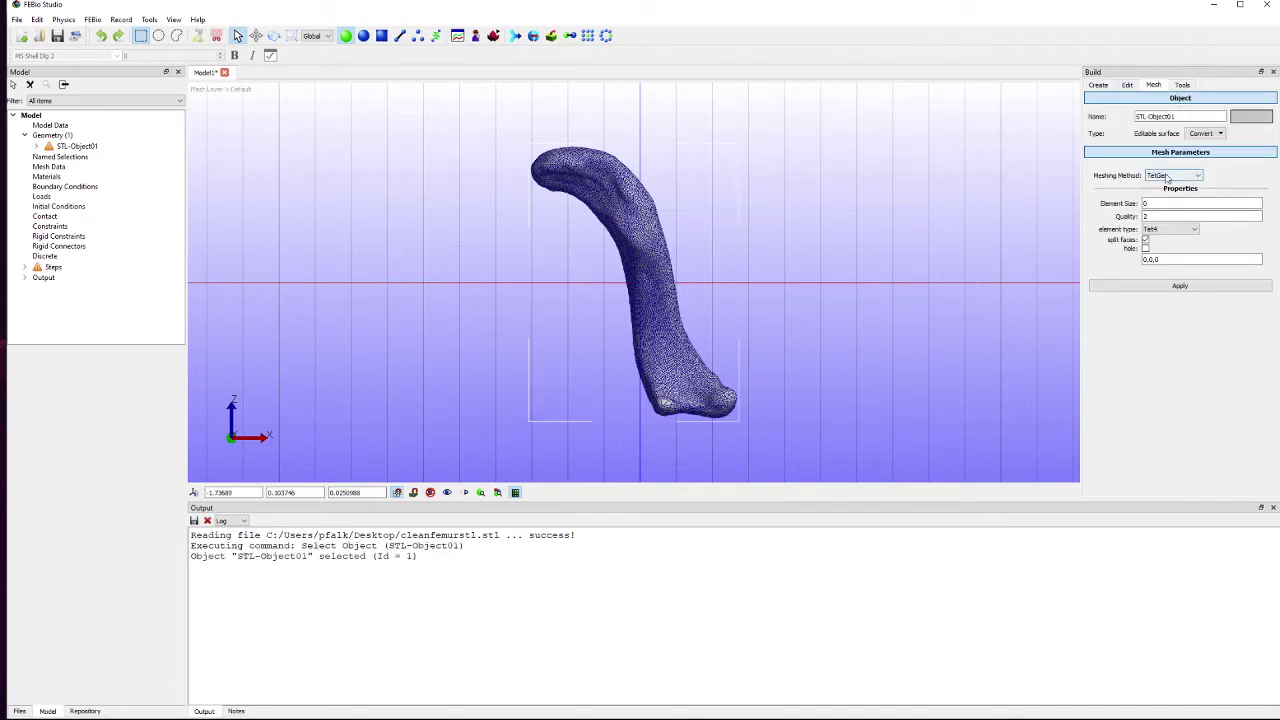
left_click(1200, 175)
left_click(1160, 184)
left_click(1182, 287)
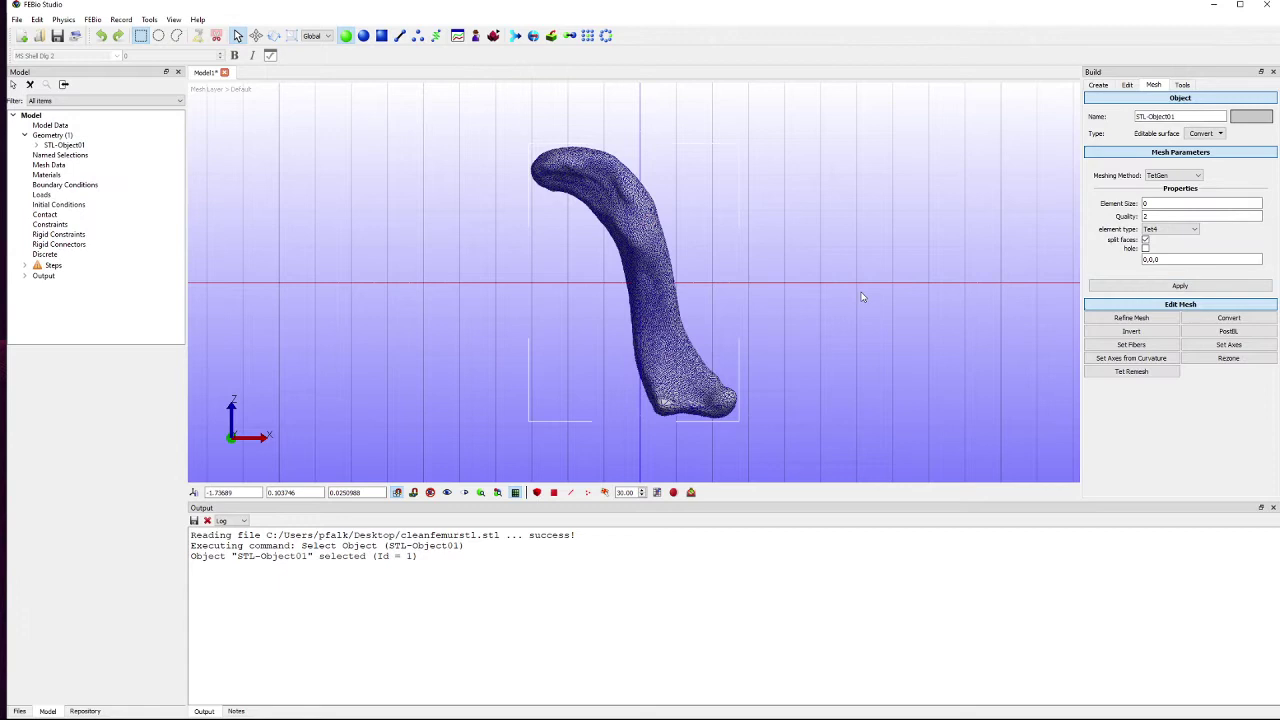
Add an elastic material of type neo-Hookean with the default name to the model.
right_click(47, 177)
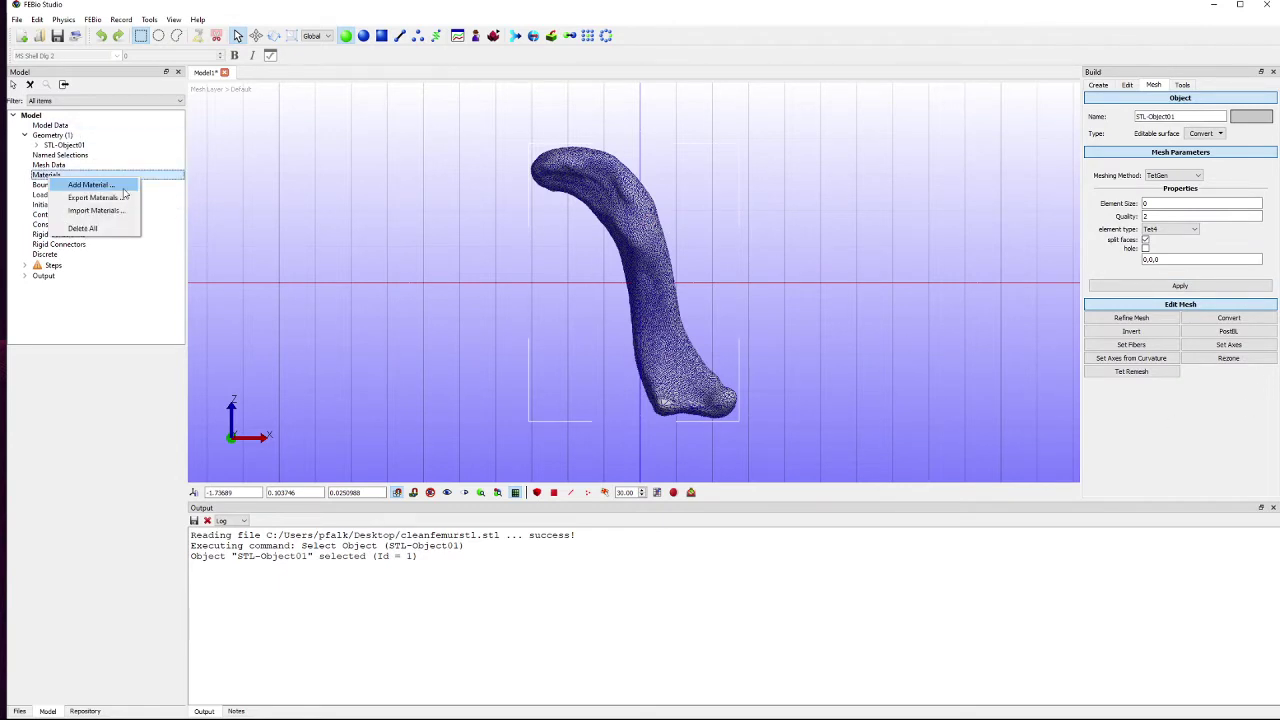
left_click(112, 188)
left_click(722, 420)
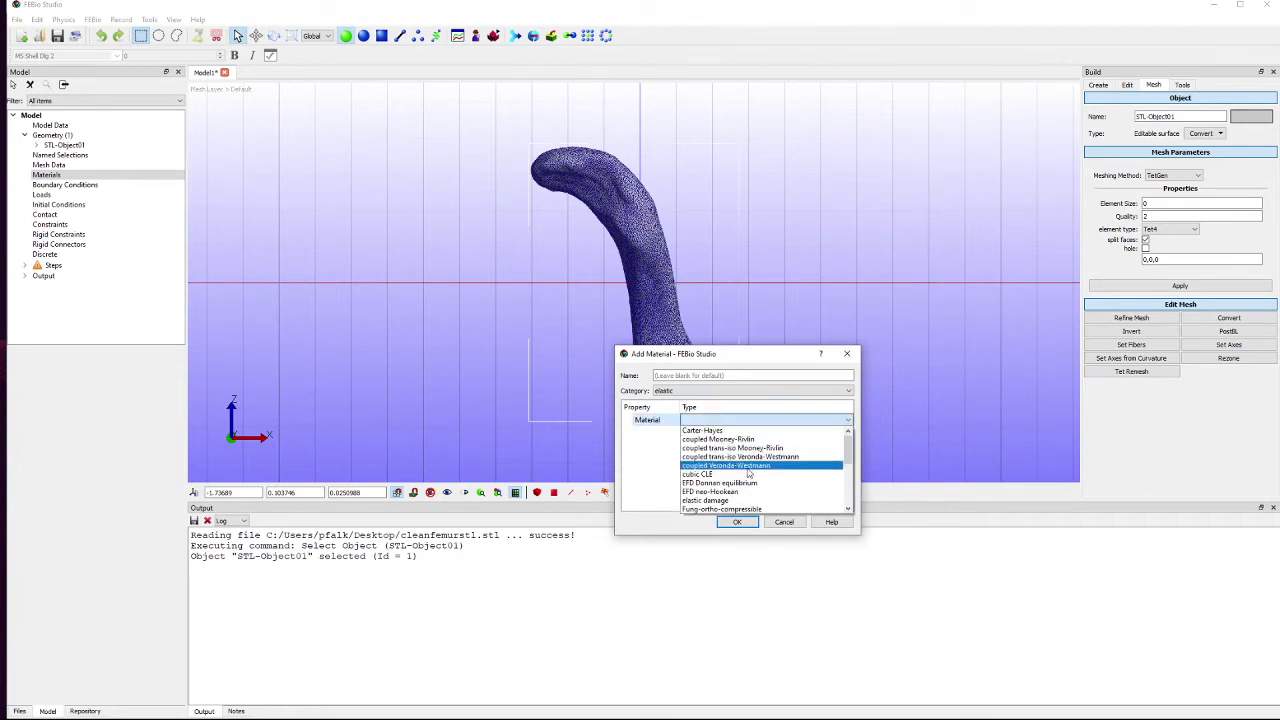
scroll(748, 473, "down", 3)
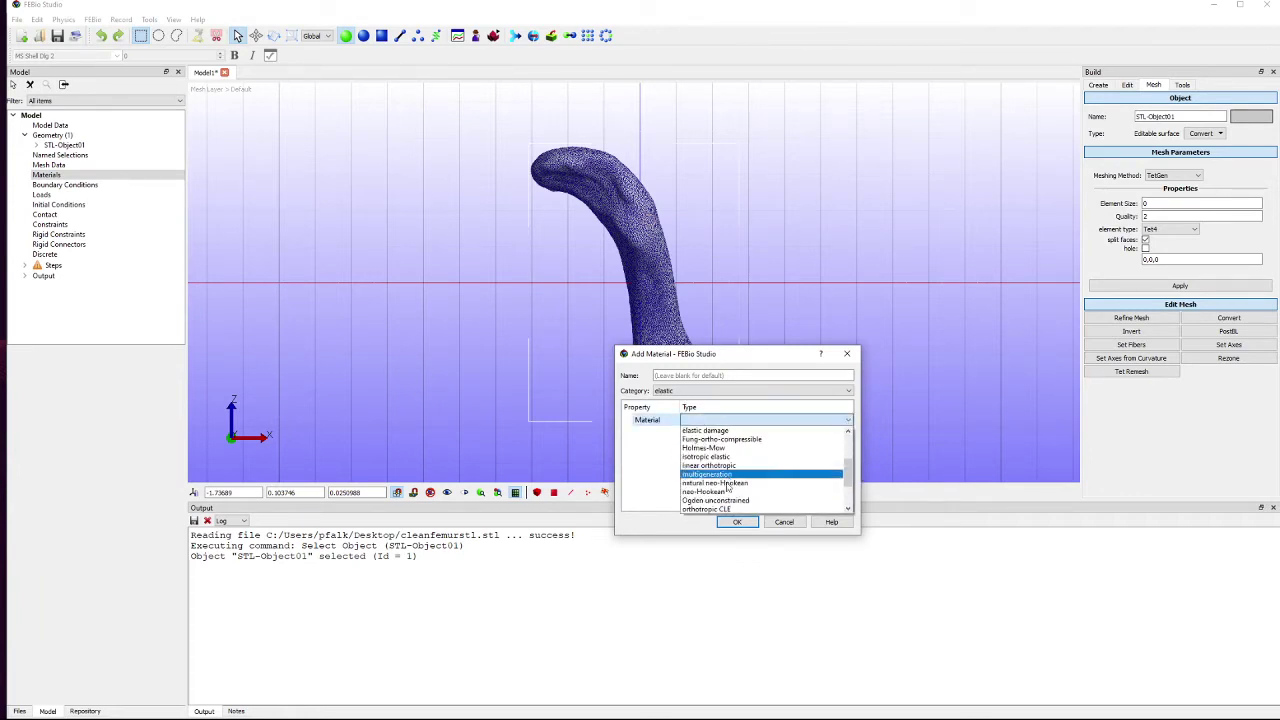
left_click(718, 491)
left_click(737, 522)
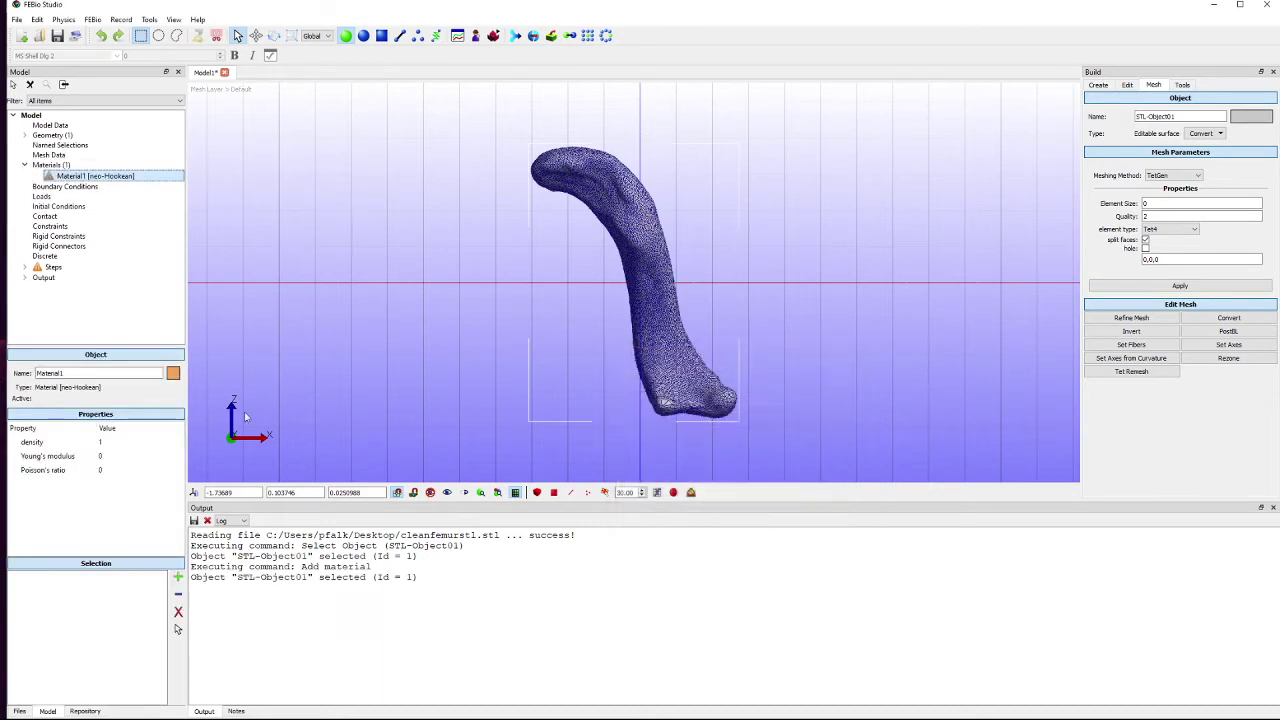
Set the neo-Hookean material's Young's modulus to 300000 and its Poisson's ratio to 0.4.
double_click(122, 456)
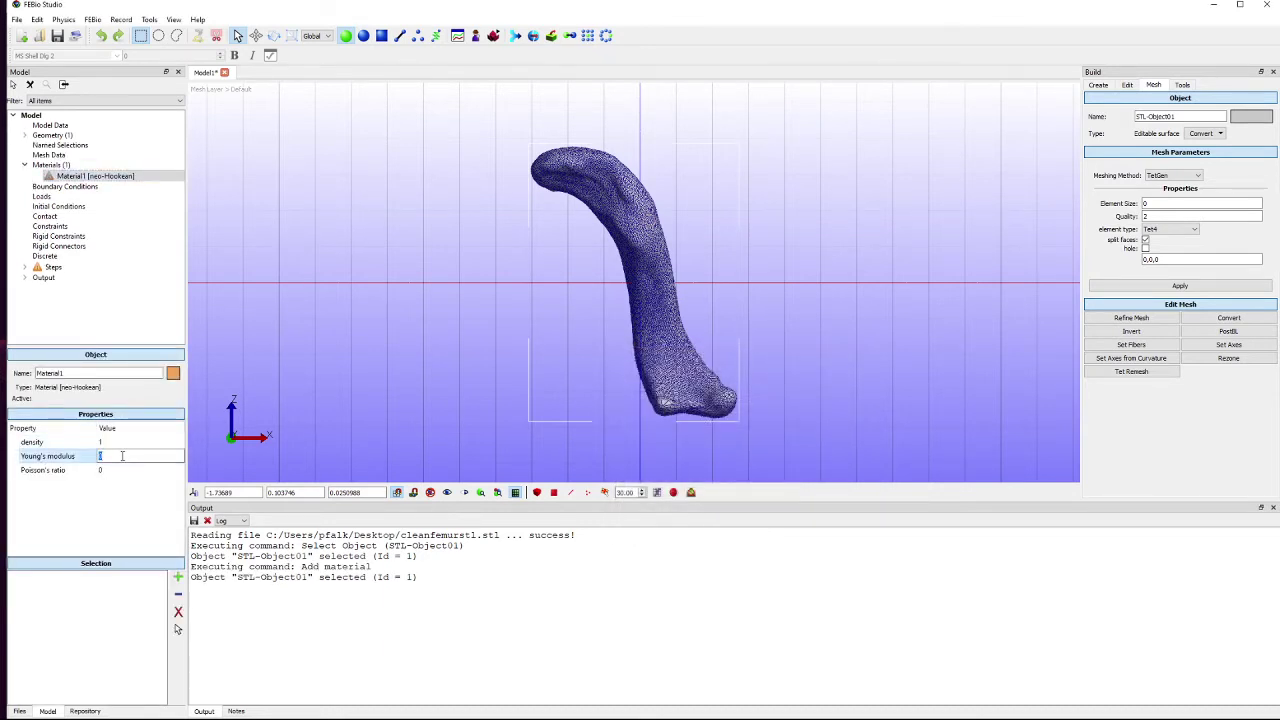
double_click(132, 471)
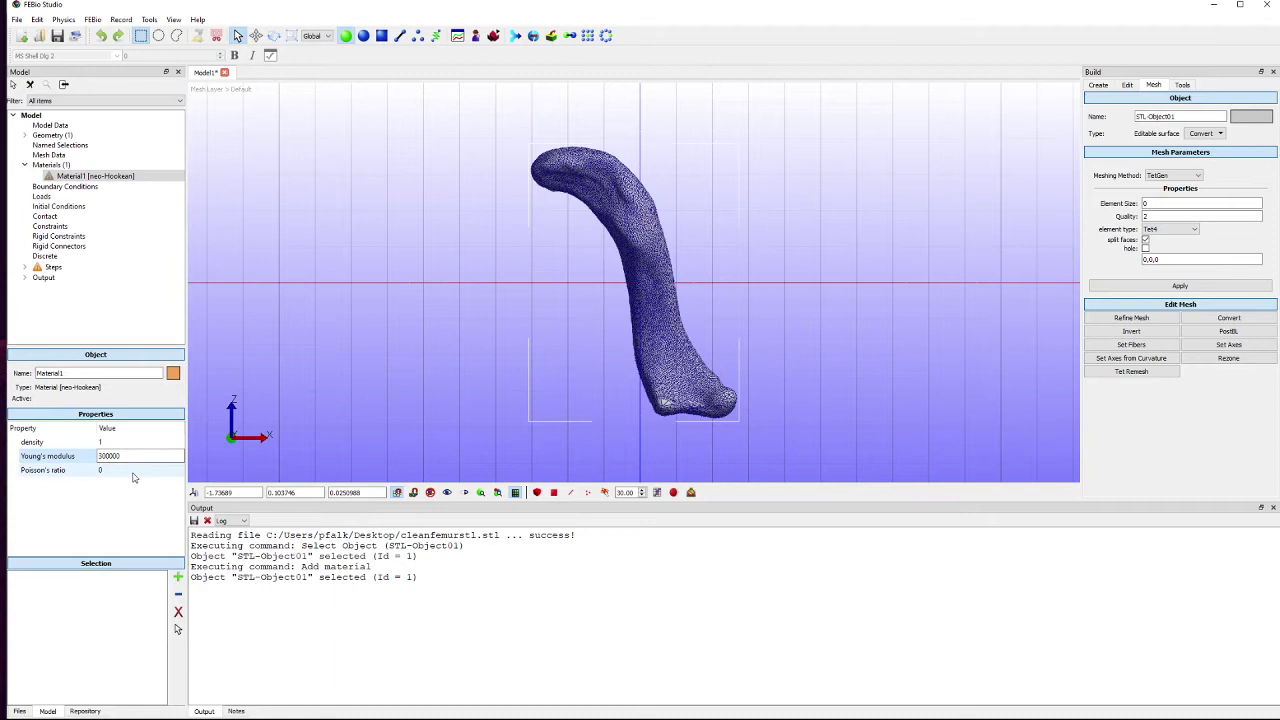
type("0.4")
key("Return")
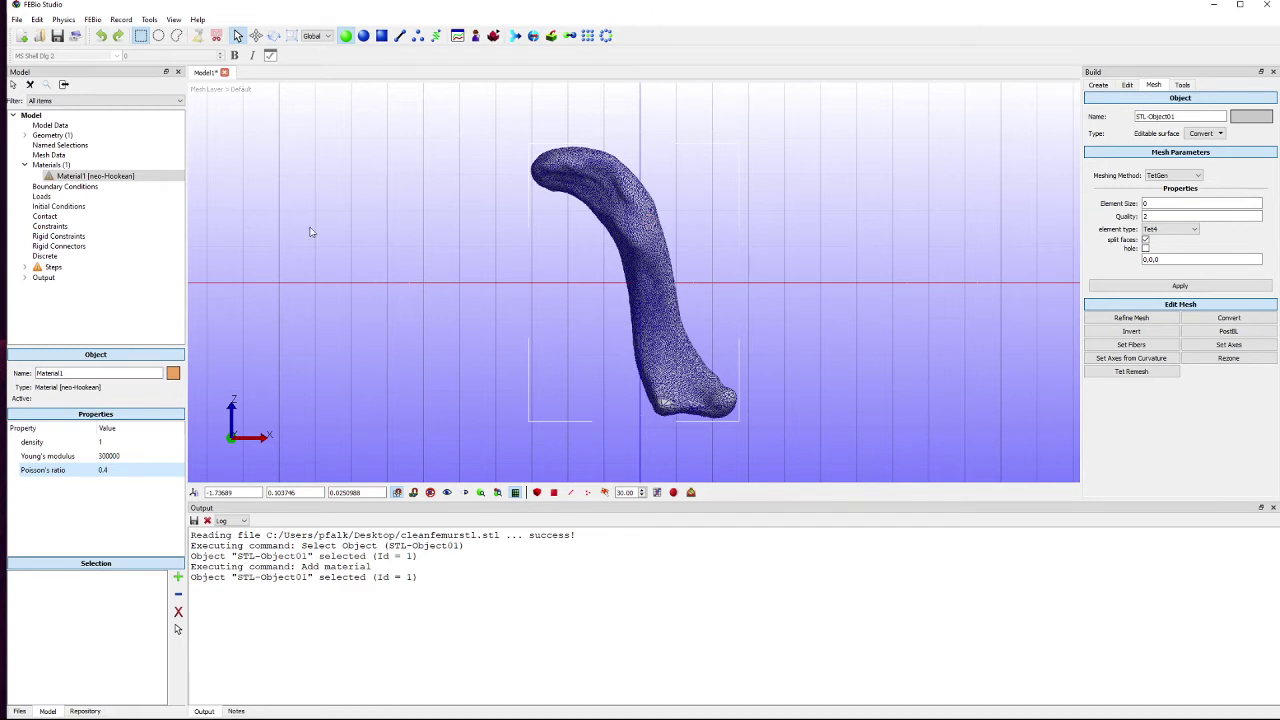
Assign the neo-Hookean material to the femur part.
left_click(42, 198)
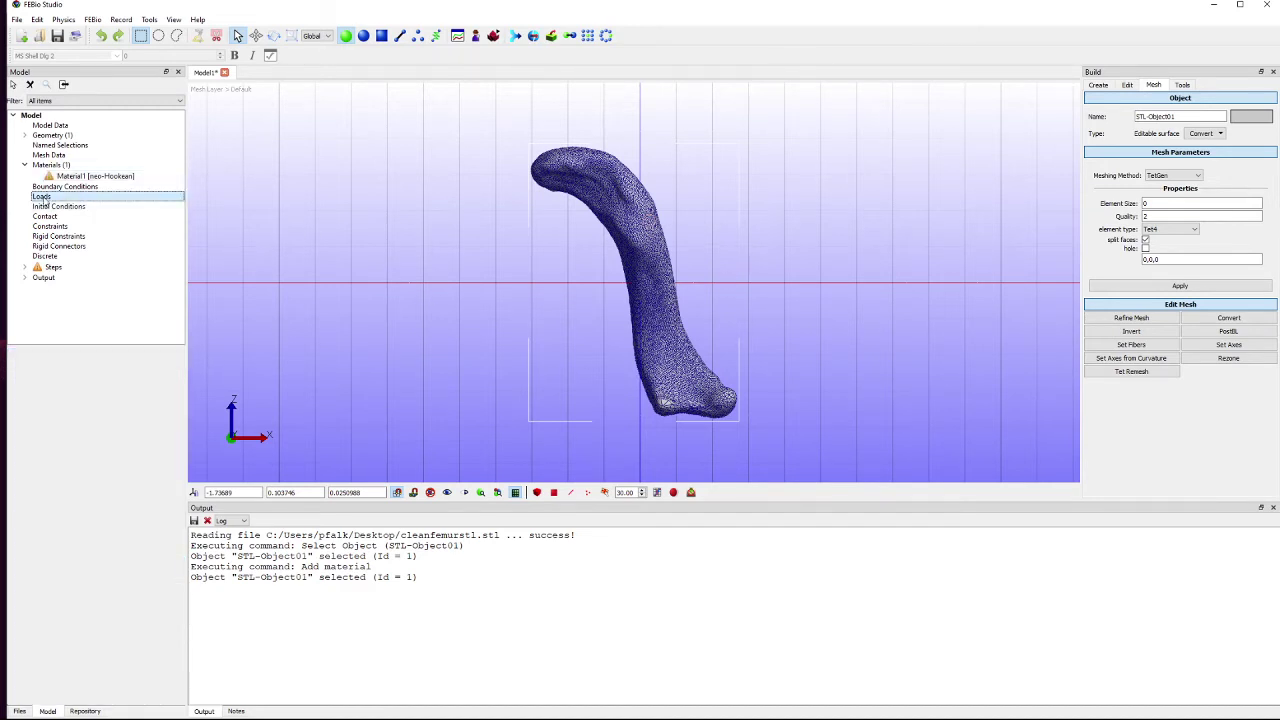
right_click(50, 198)
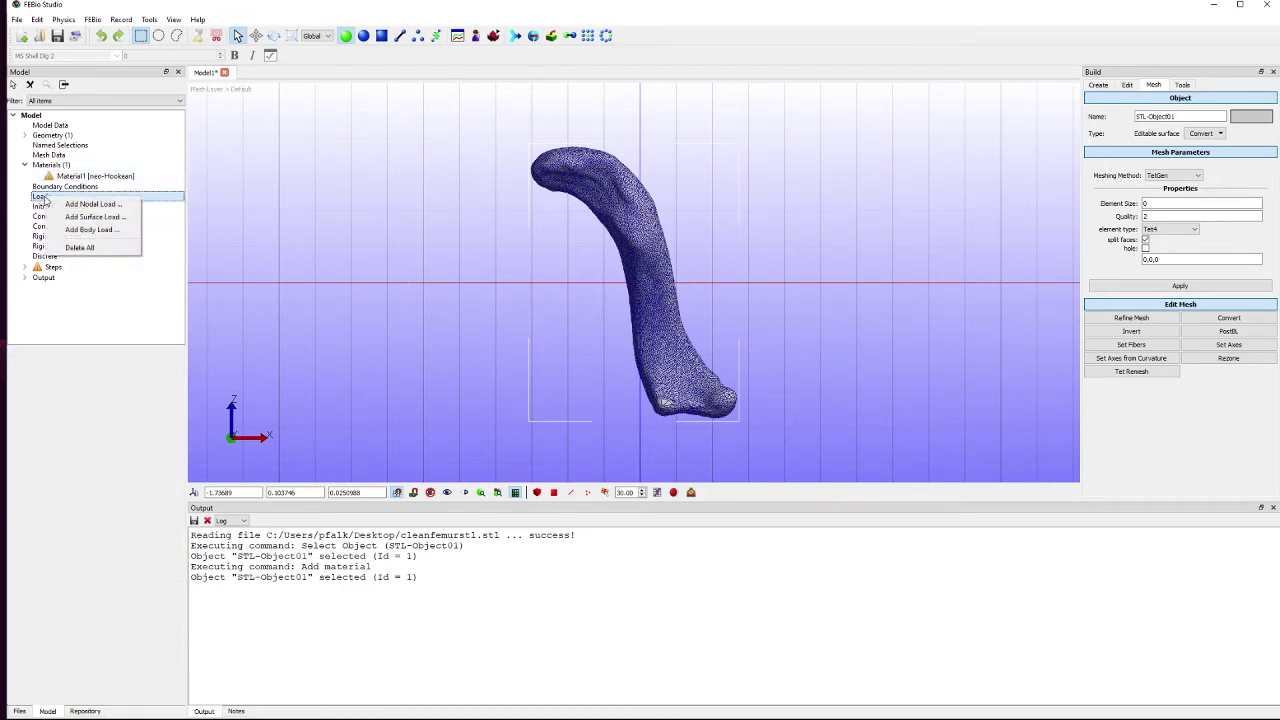
left_click(95, 176)
left_click(643, 306)
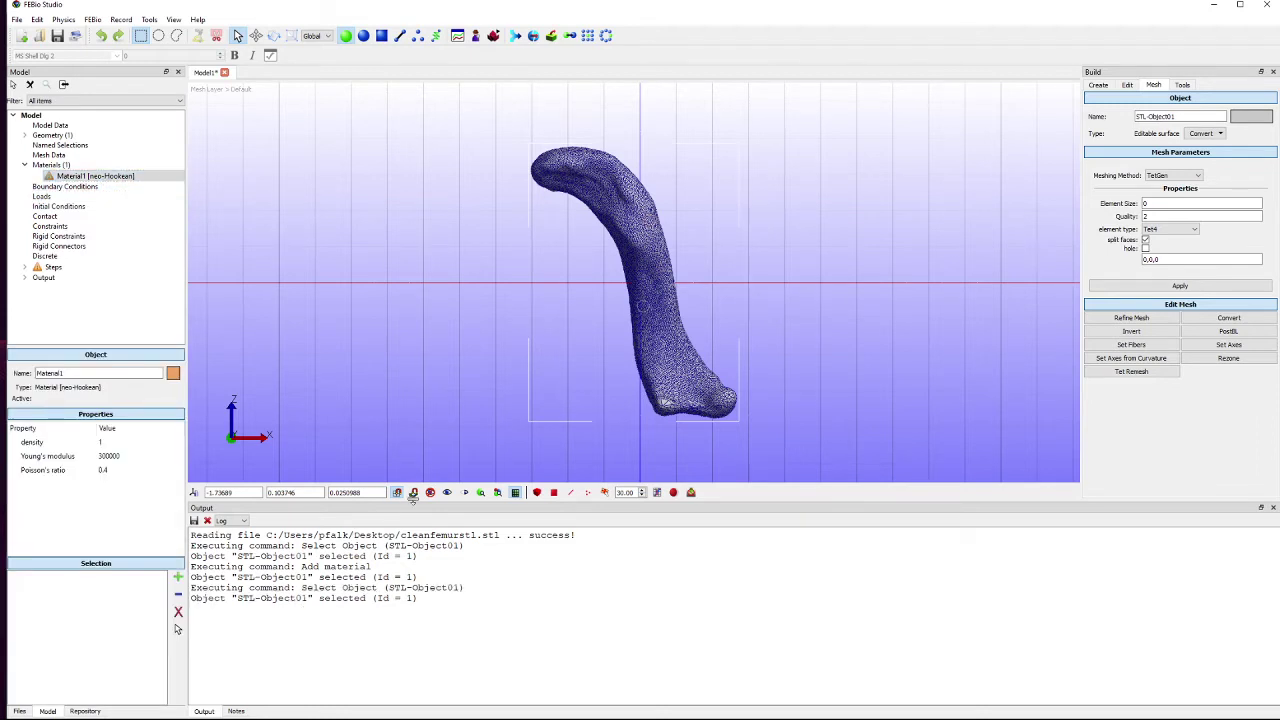
left_click(178, 578)
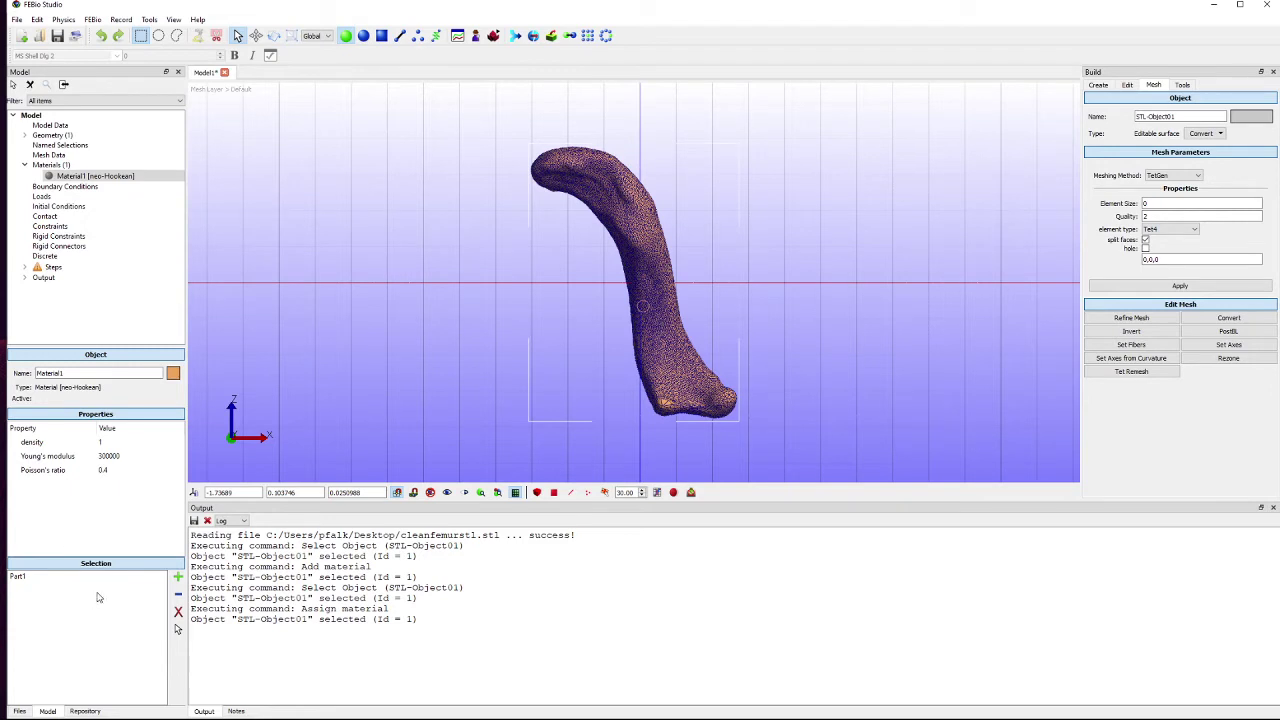
Add a nodal load in the Initial step with the z-force variable and a load of -10.
left_click(60, 197)
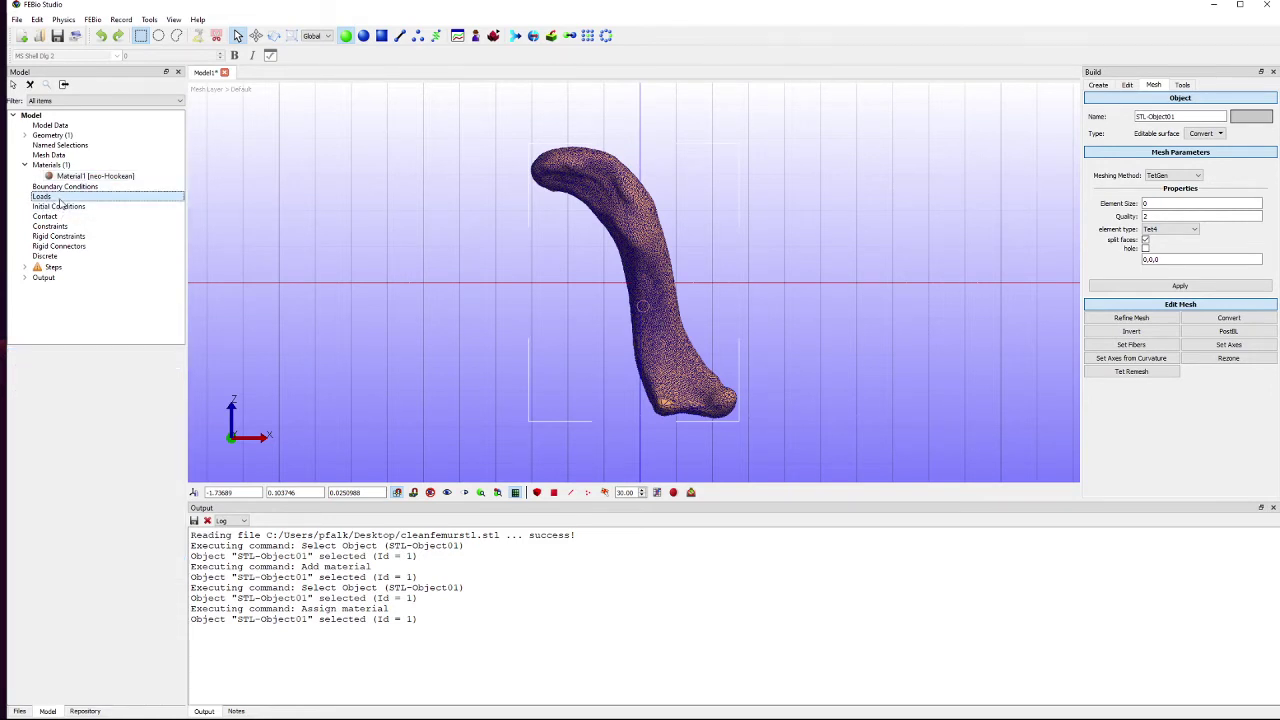
right_click(76, 197)
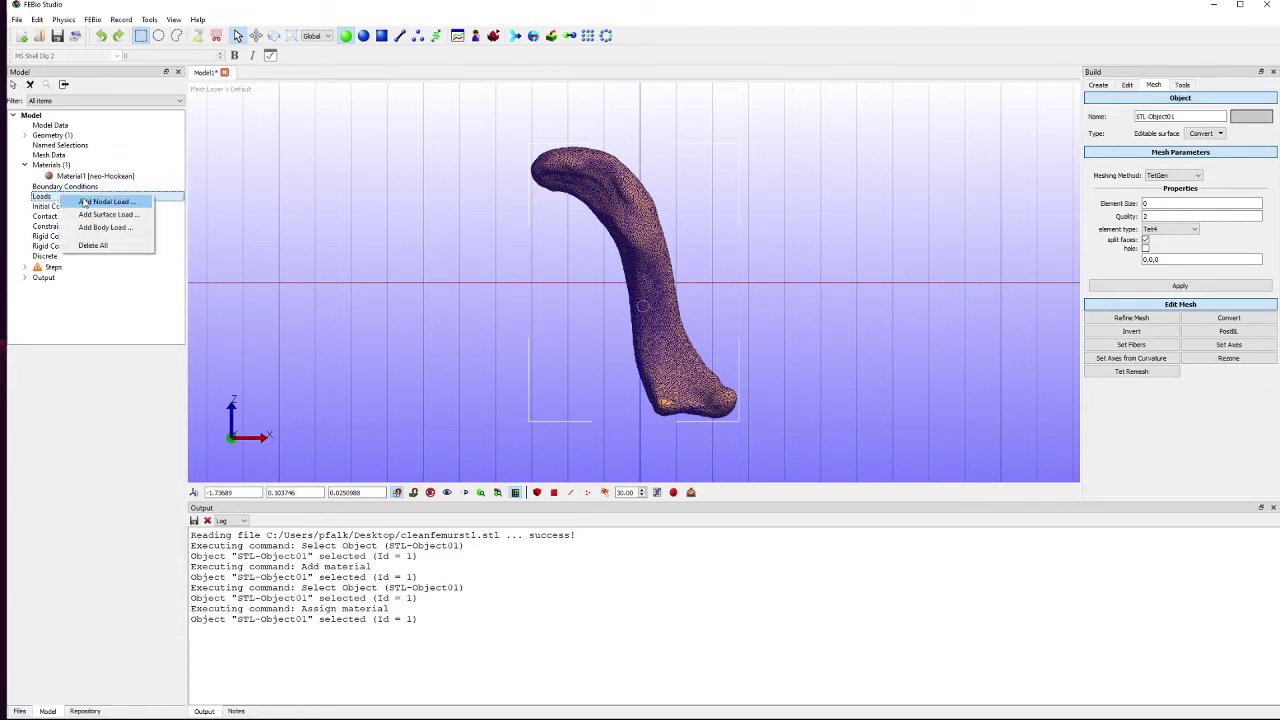
left_click(92, 203)
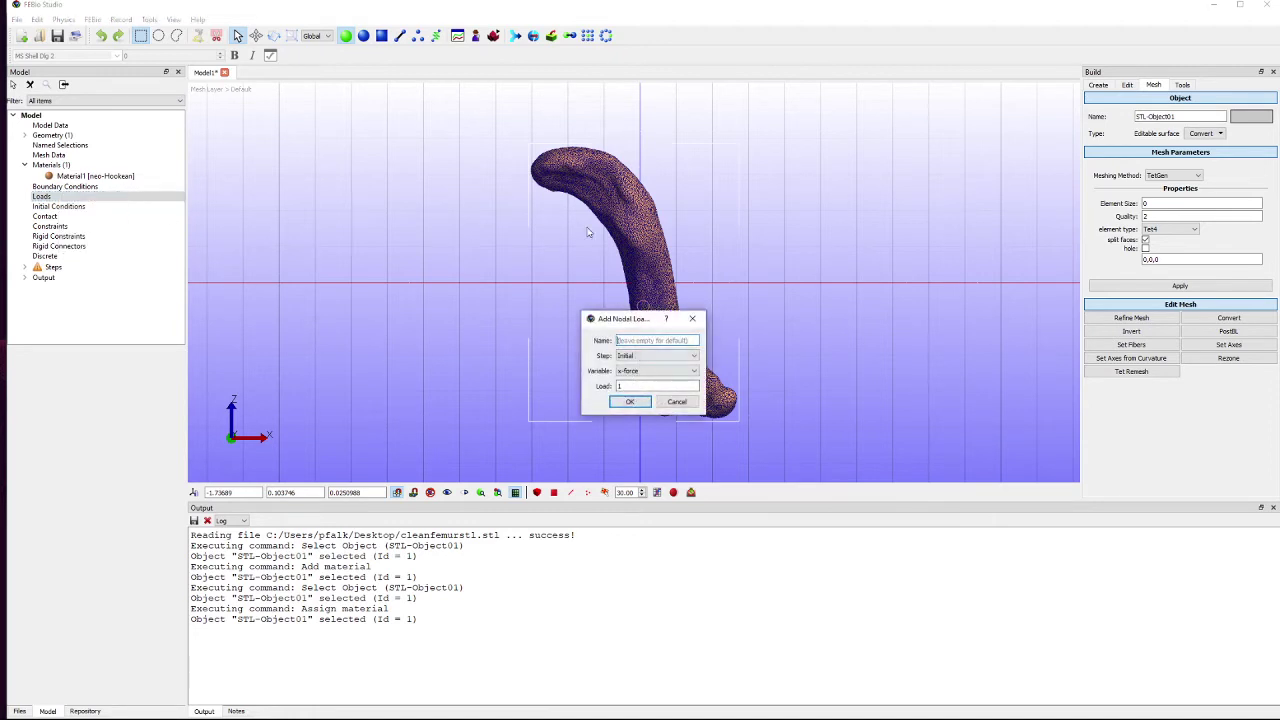
left_click(655, 371)
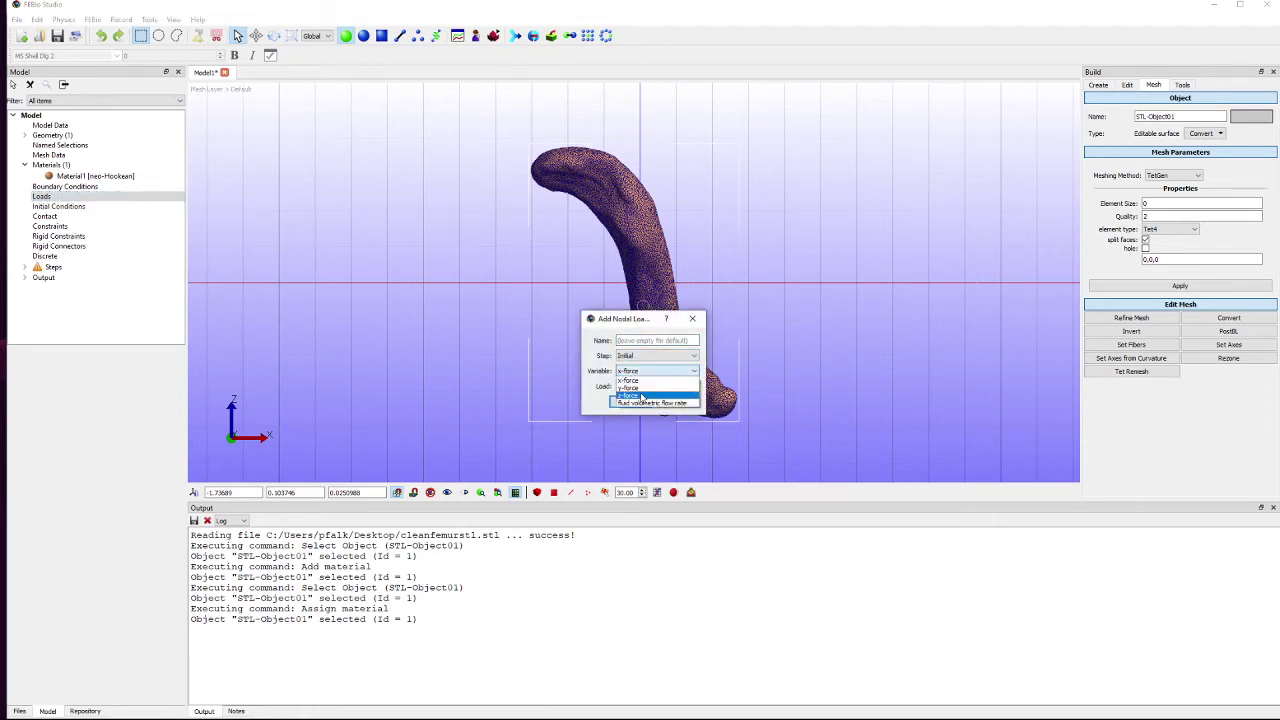
left_click(650, 403)
left_click(630, 386)
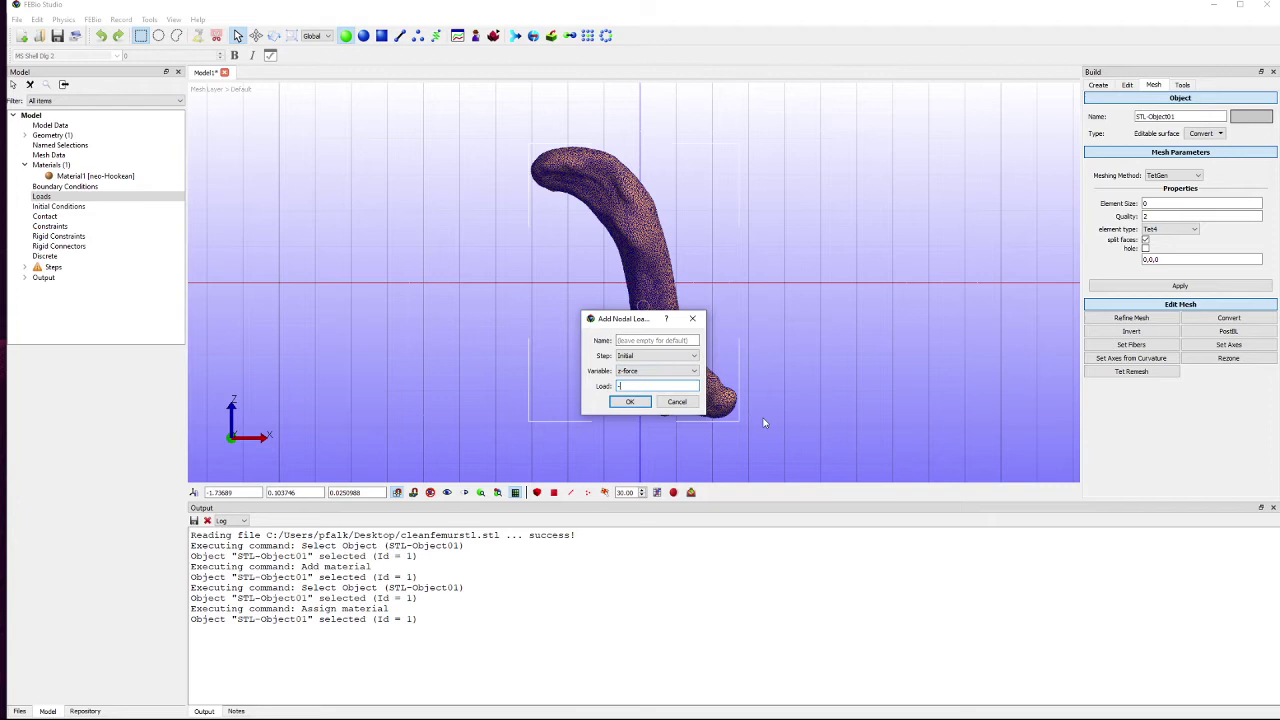
left_click(628, 401)
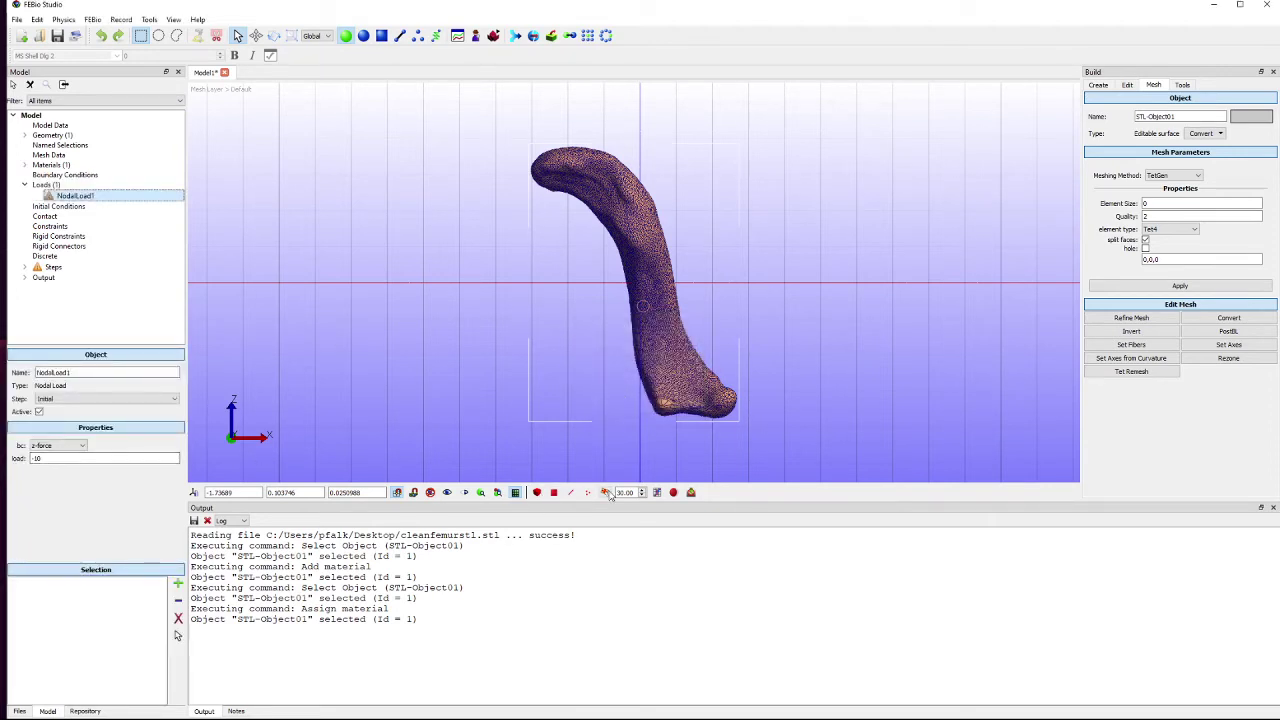
Select the surface nodes across the top of the femur's upper end and assign them to the nodal load.
left_click(545, 158)
left_click(544, 161)
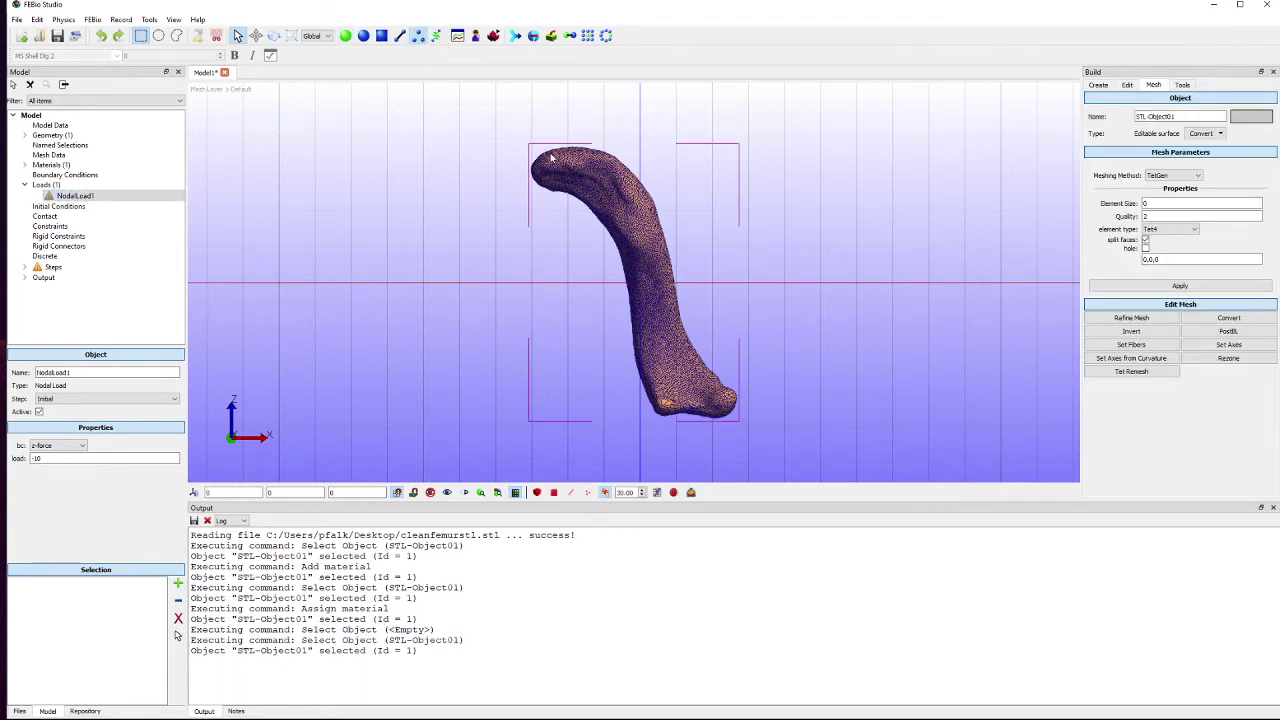
left_click(587, 492)
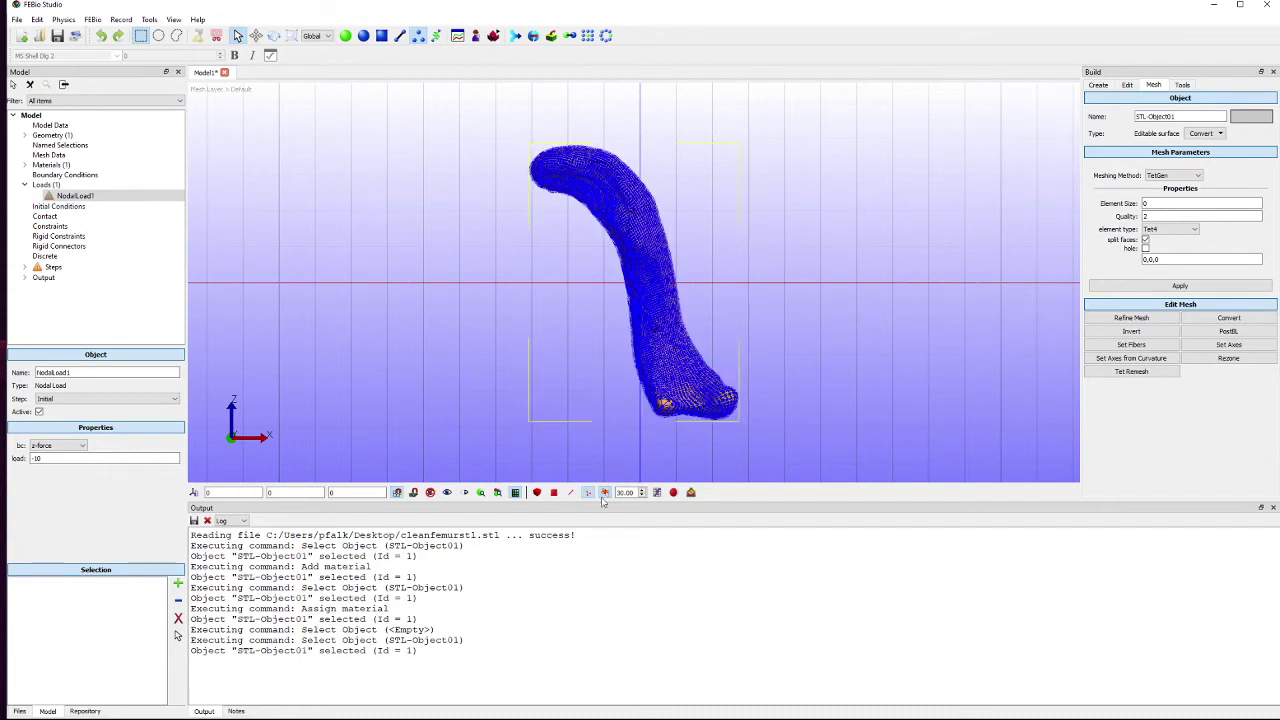
left_click(544, 156)
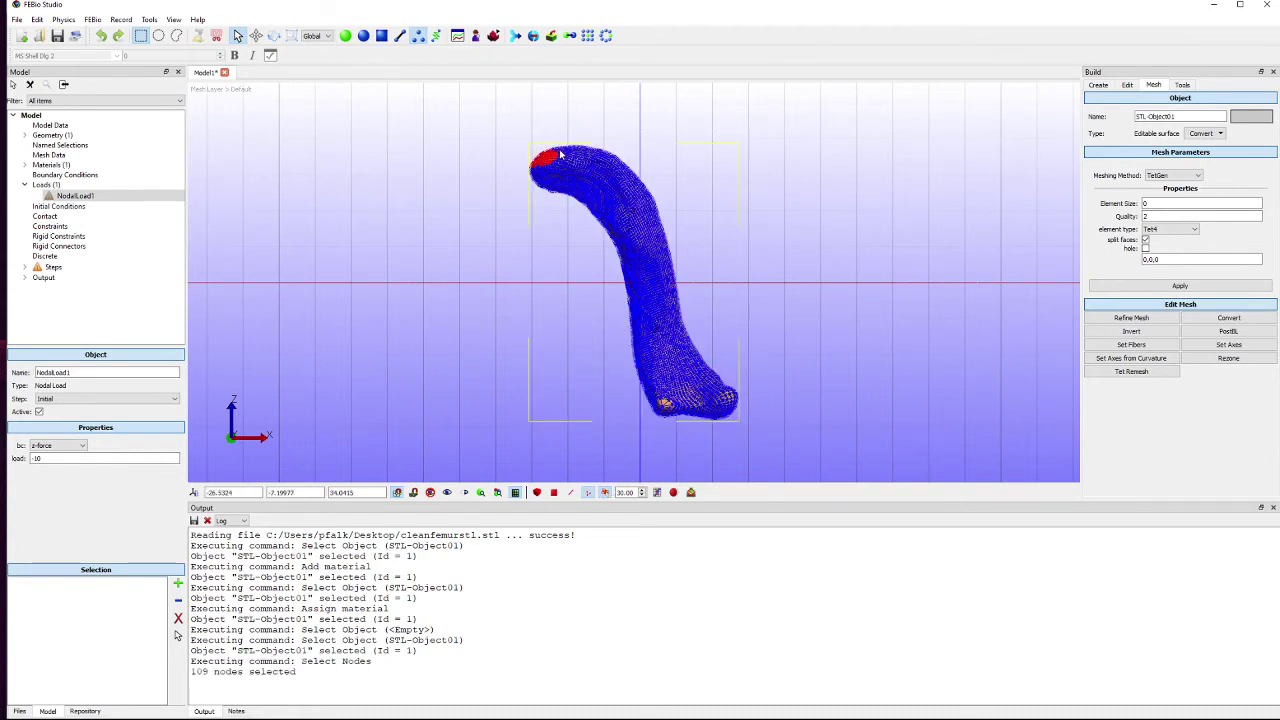
left_click(562, 155)
middle_click_drag(506, 176, 529, 286)
left_click(557, 320)
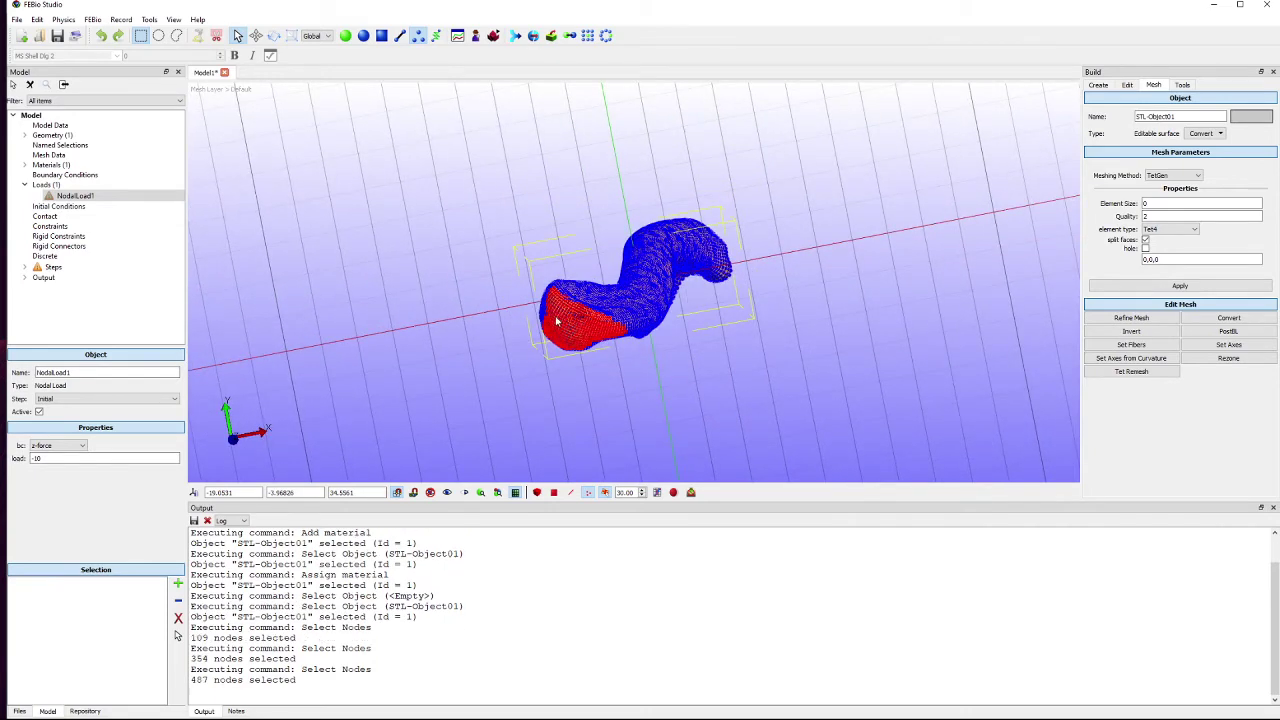
middle_click_drag(578, 386, 557, 311)
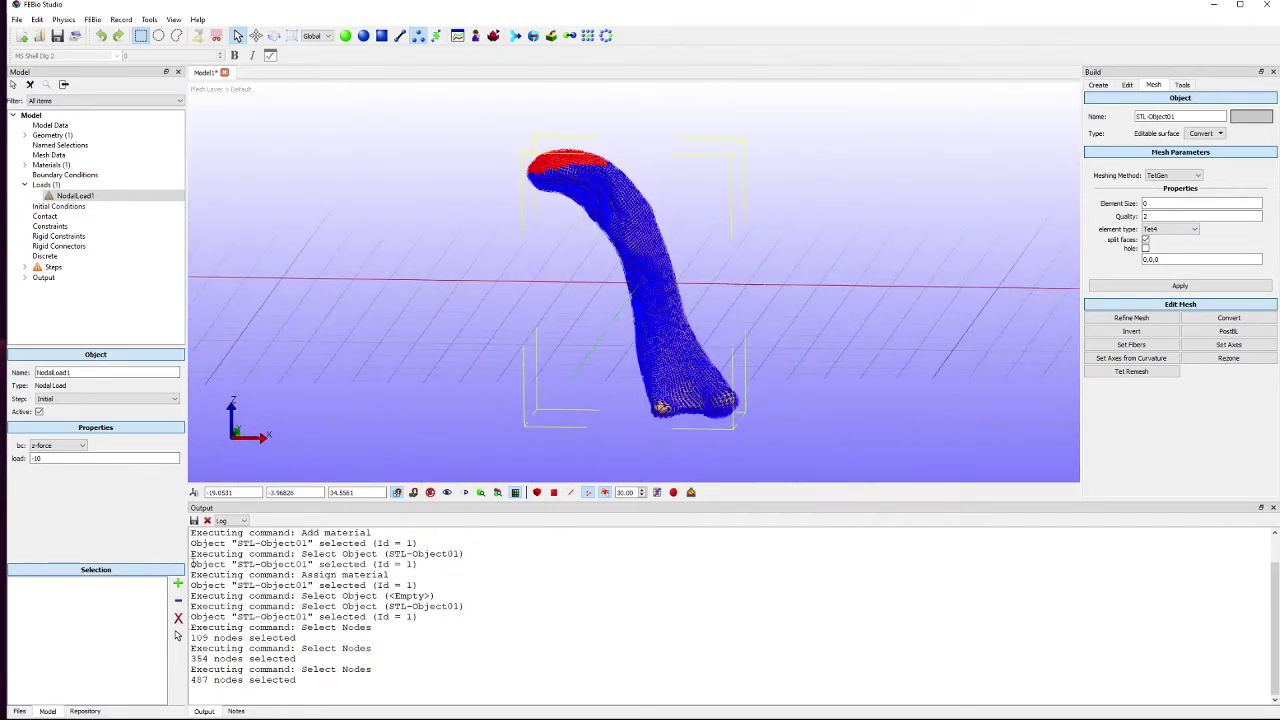
left_click(178, 584)
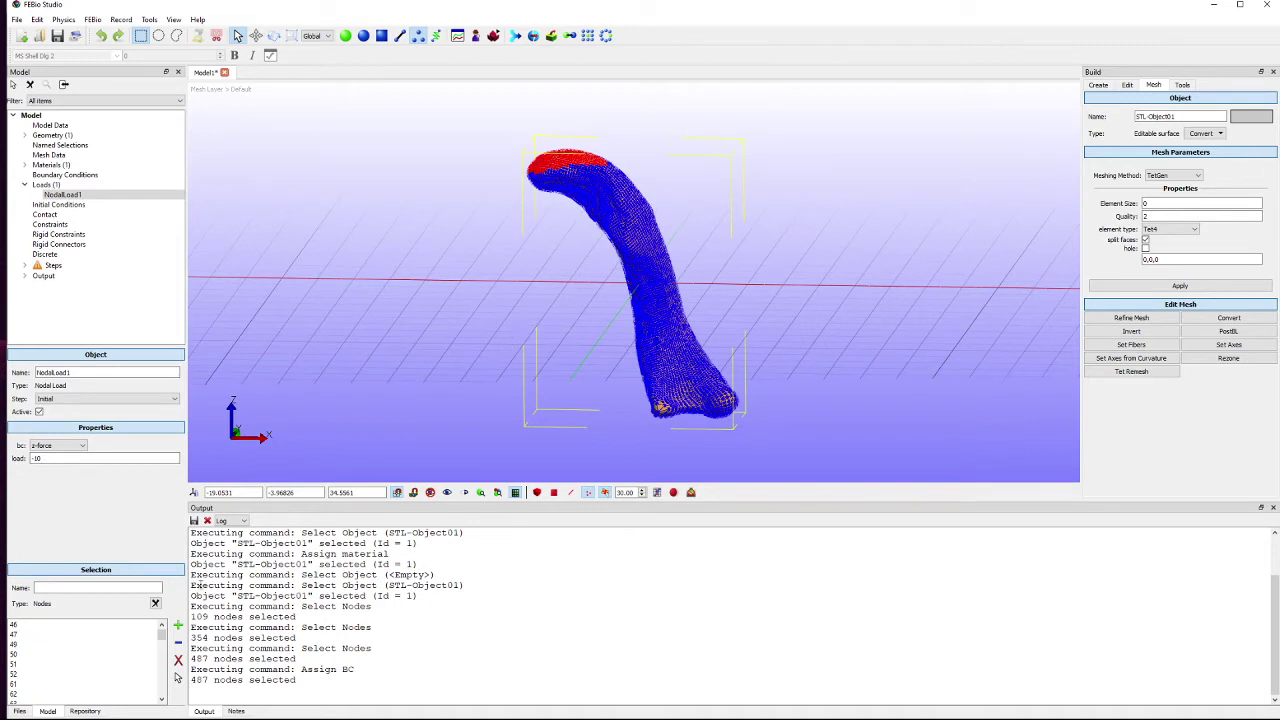
Add a fixed displacement boundary condition in the Initial step.
right_click(415, 346)
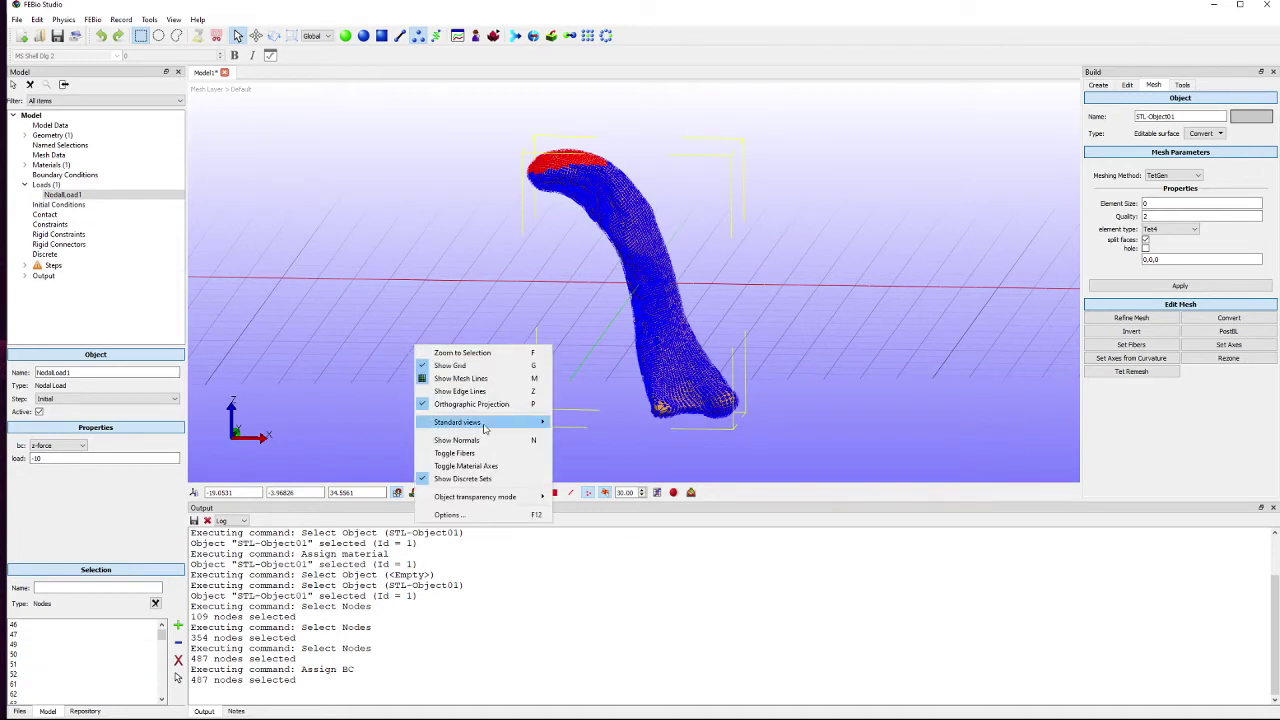
mouse_move(486, 425)
left_click(575, 422)
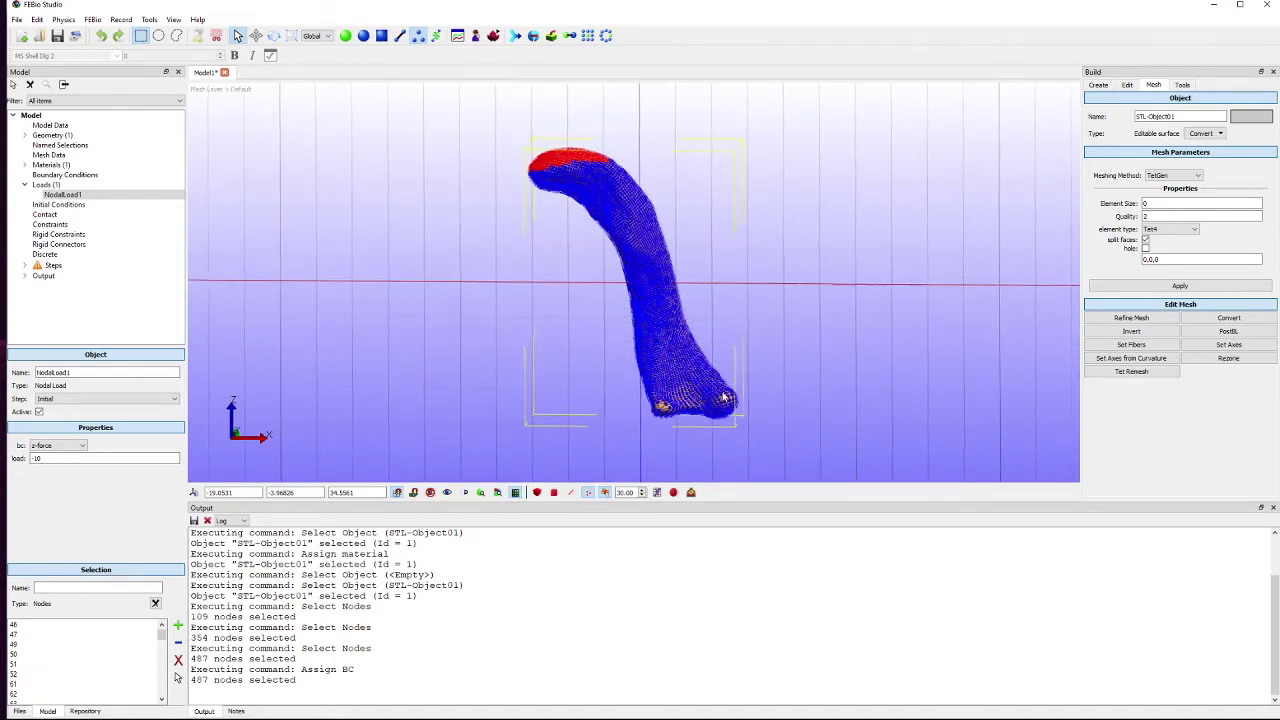
left_click(64, 175)
right_click(105, 175)
left_click(130, 178)
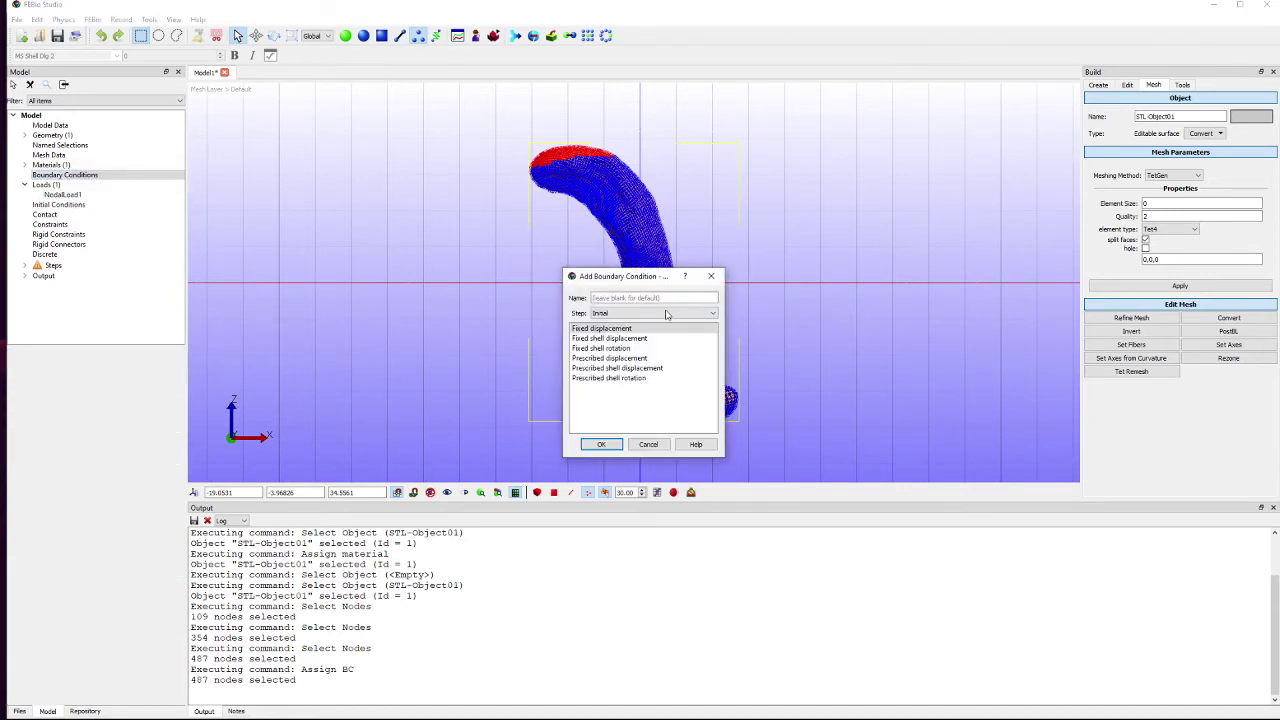
left_click(601, 444)
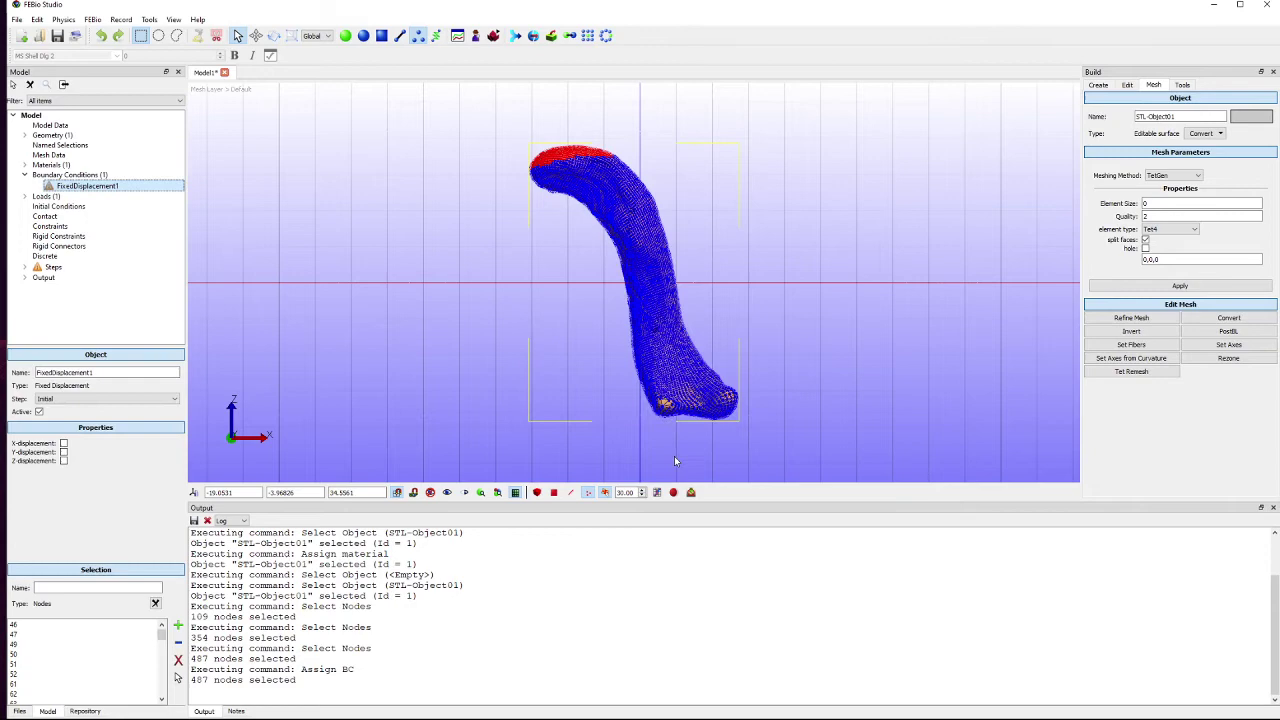
Select the surface nodes across the underside of the femur's lower end and enable the X, Y and Z constraints of the fixed displacement.
middle_click_drag(674, 461, 672, 379)
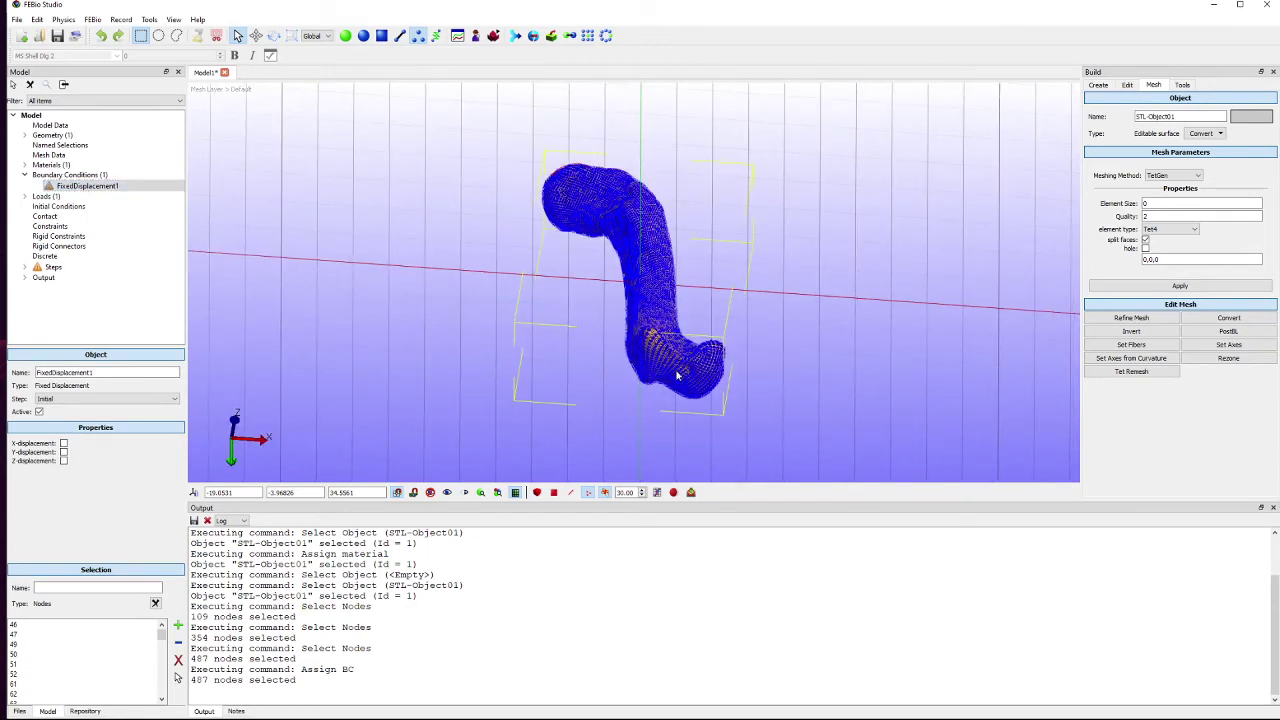
left_click(677, 375)
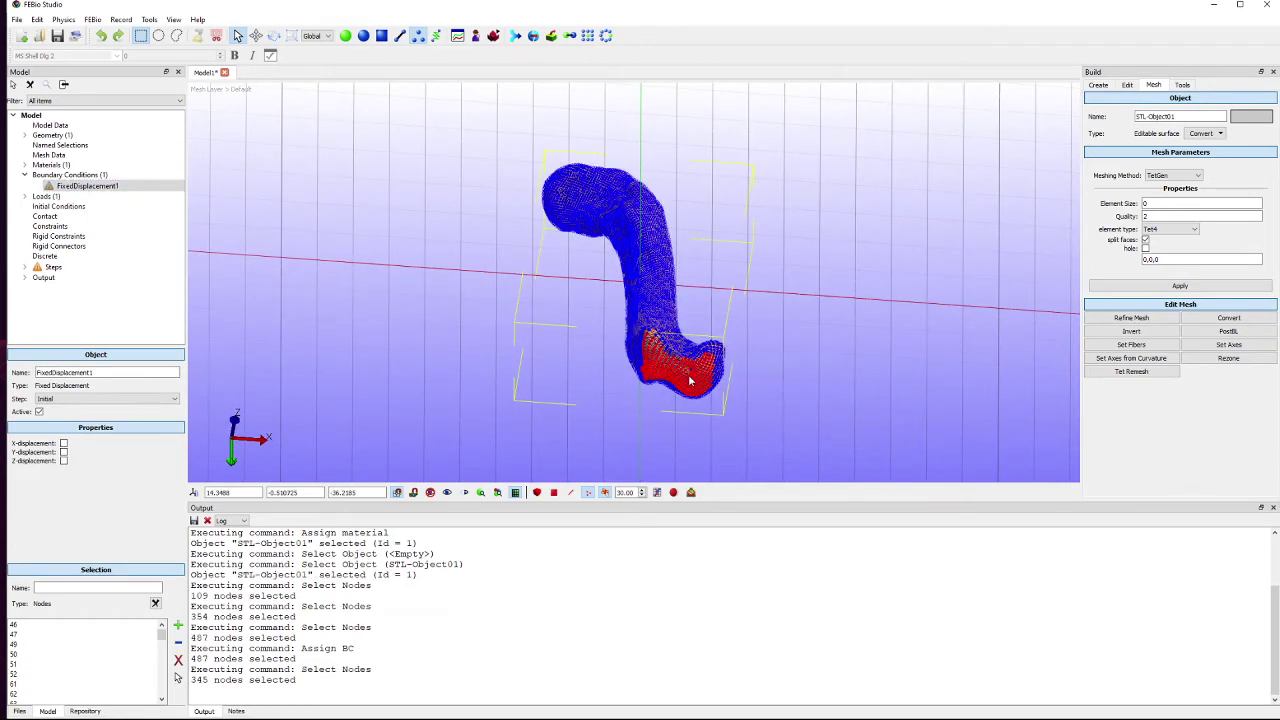
left_click(63, 452)
left_click(63, 461)
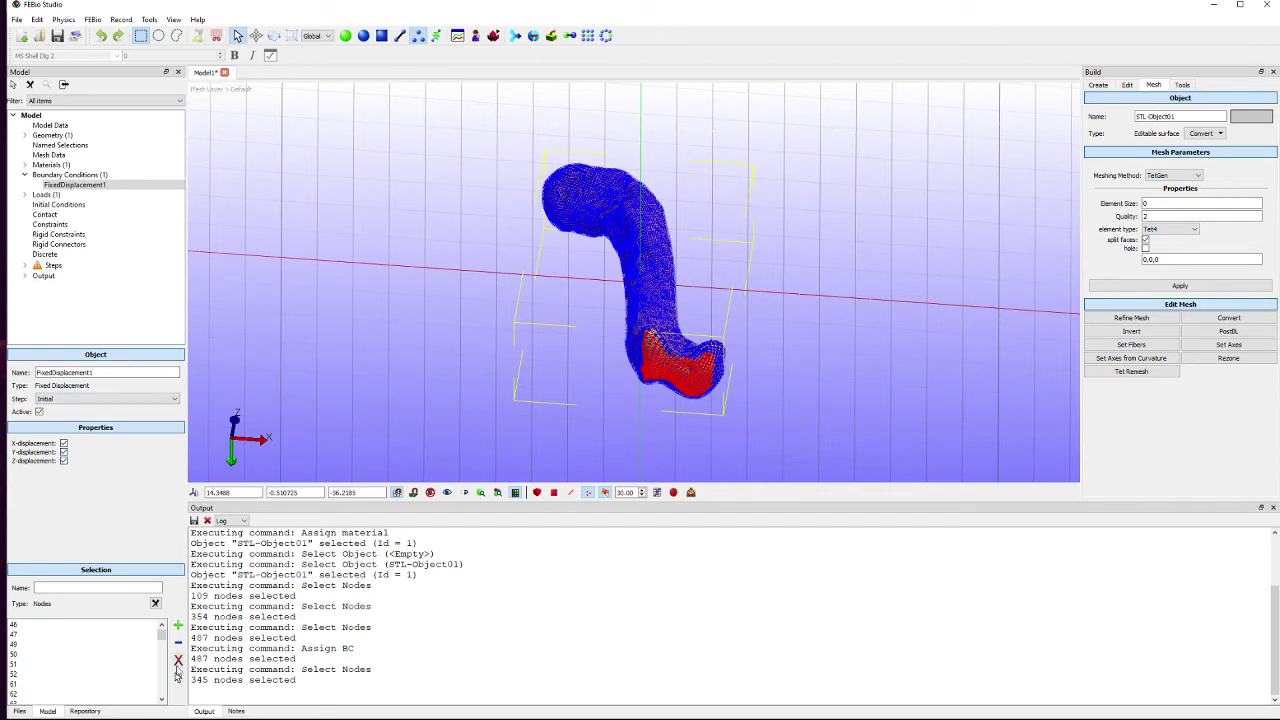
Clear the nodes listed for the fixed displacement and assign the selected lower-end nodes instead.
left_click(71, 626)
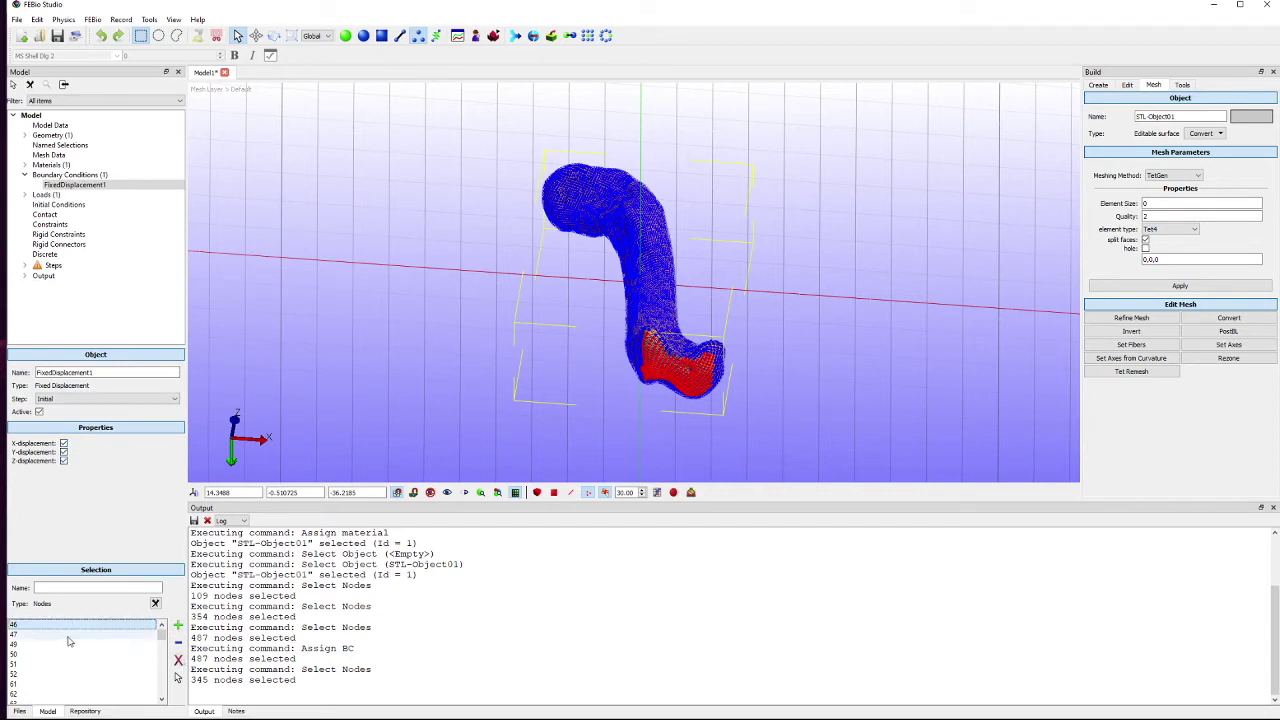
key("ctrl+a")
left_click(178, 660)
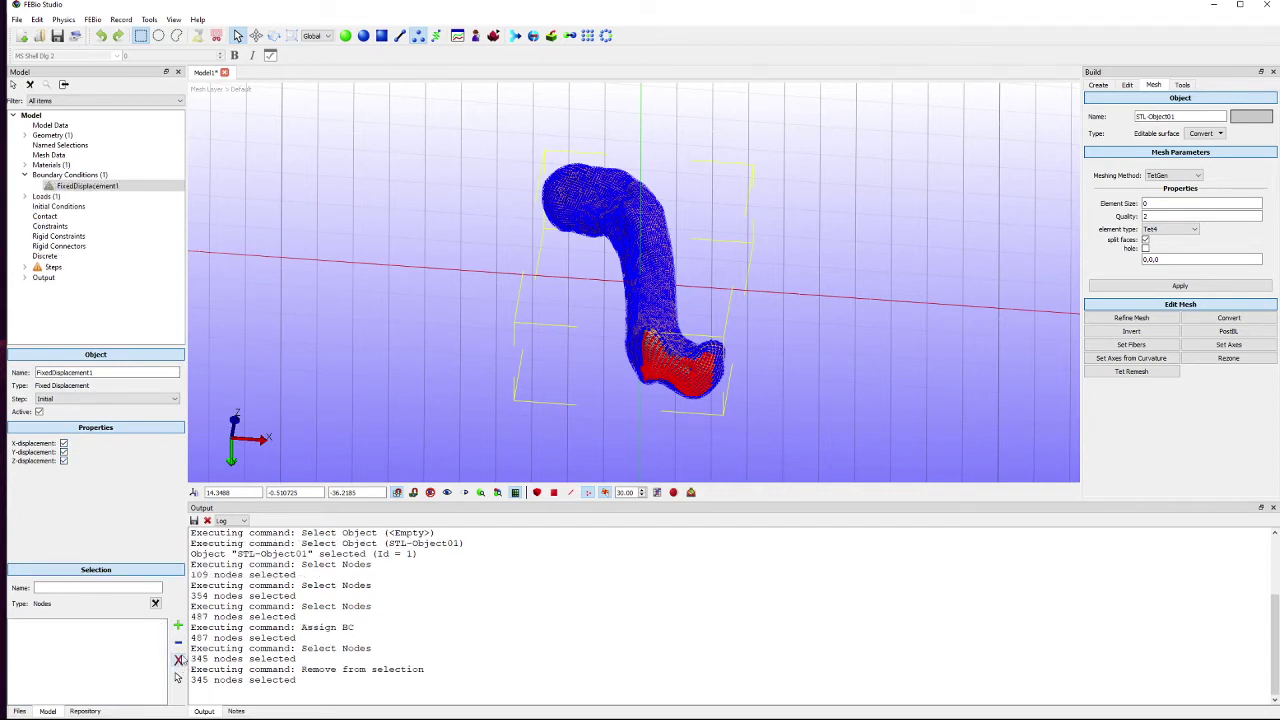
left_click(178, 625)
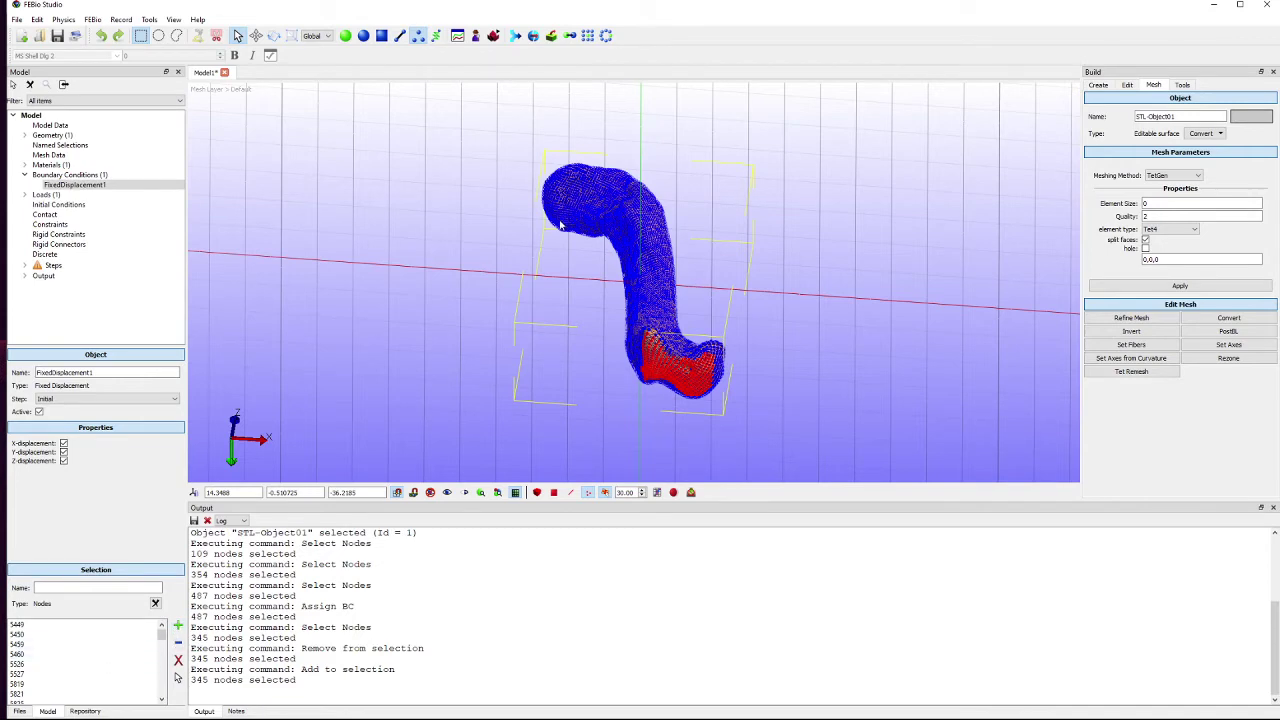
Add a Structural Mechanics analysis step after the Initial step, keeping the default name.
left_click_drag(560, 226, 586, 278)
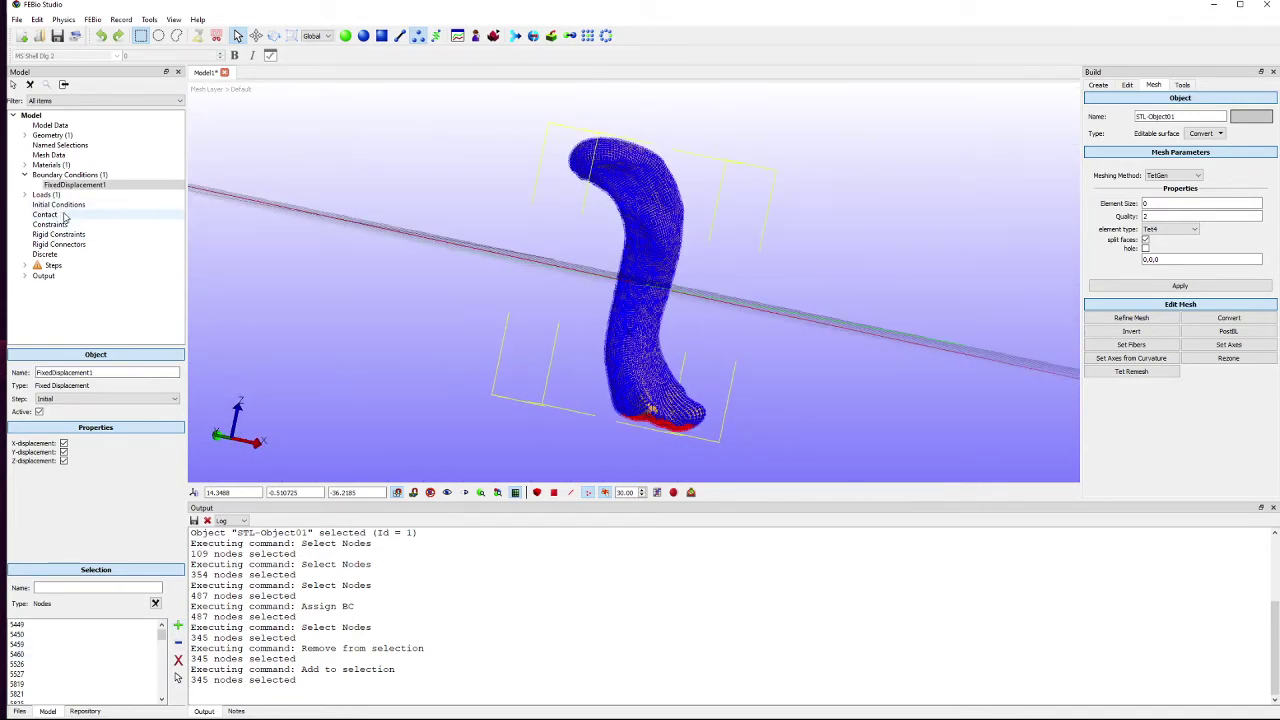
left_click(52, 265)
double_click(54, 266)
right_click(56, 268)
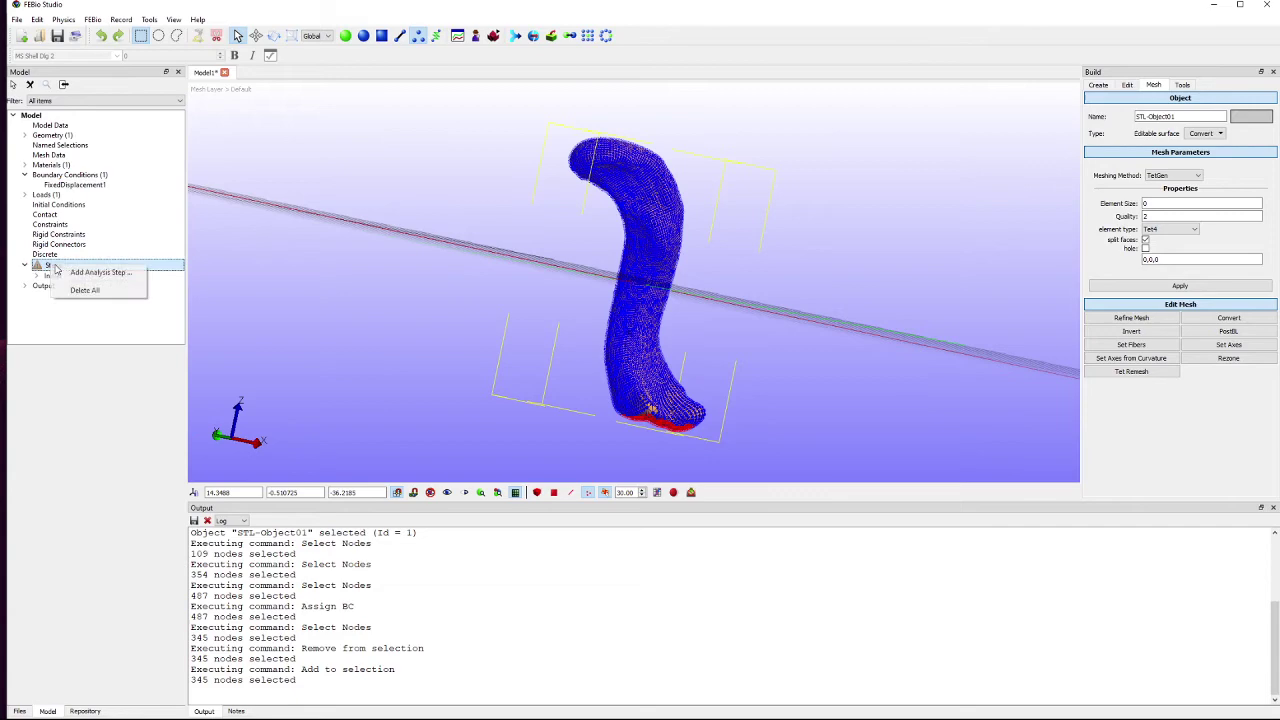
left_click(100, 272)
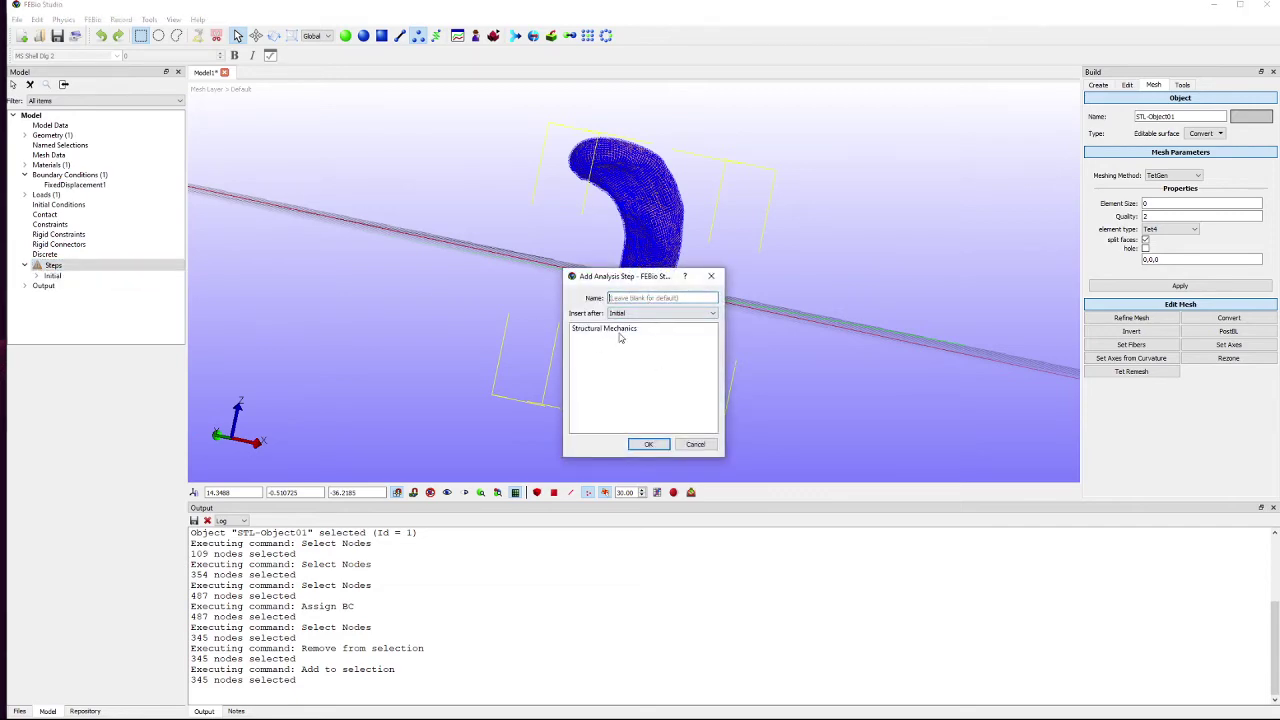
left_click(621, 330)
left_click(648, 444)
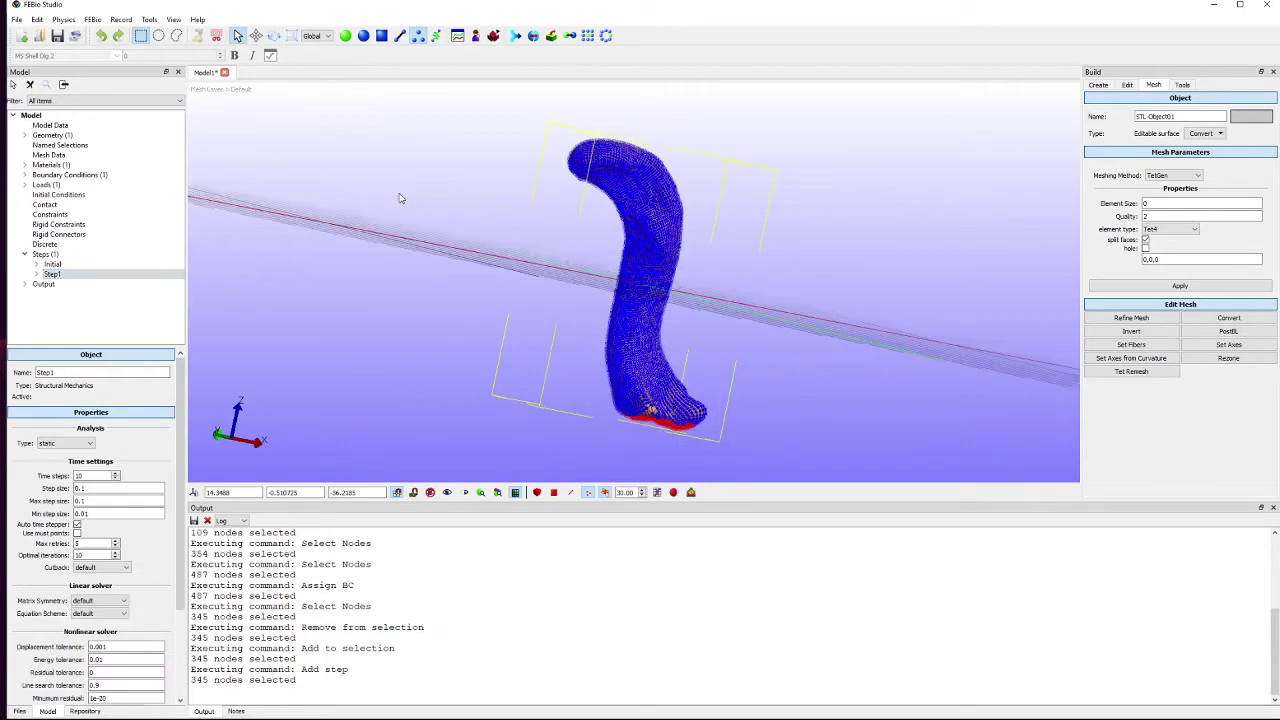
Set the analysis step's minimum step size to 0.001 and switch to a front view of the femur.
left_click_drag(399, 198, 341, 234)
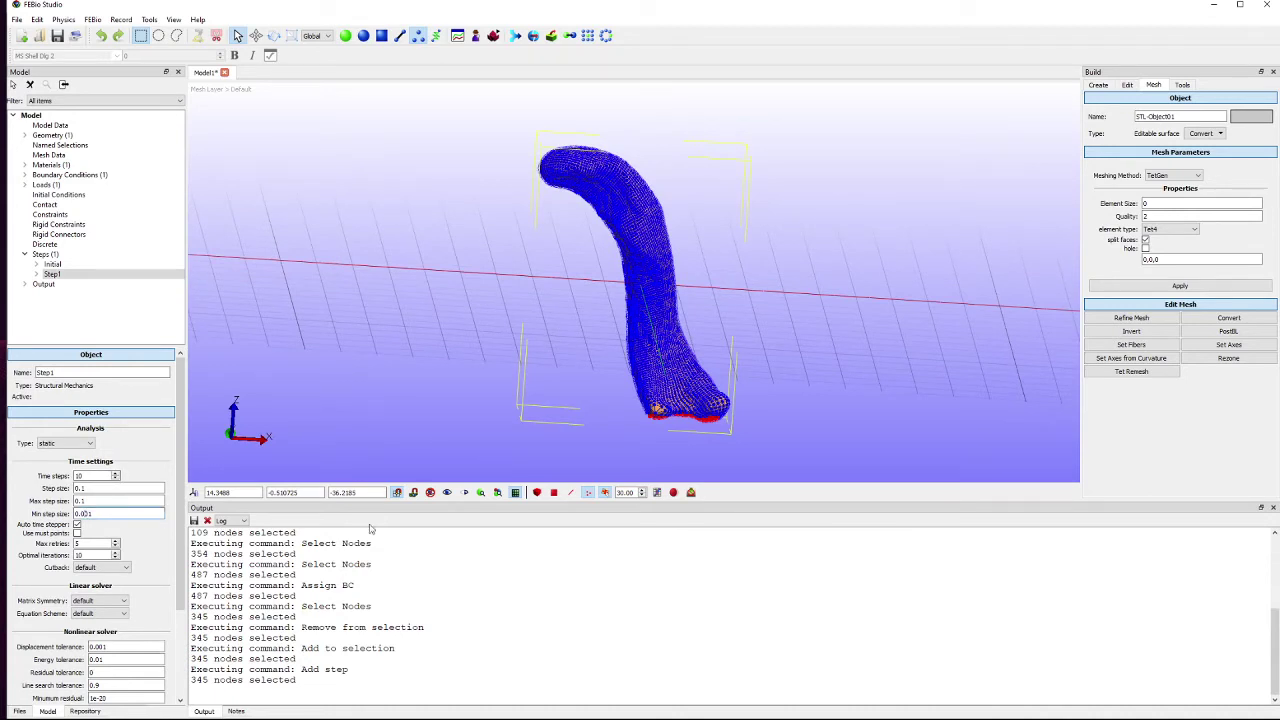
right_click(533, 310)
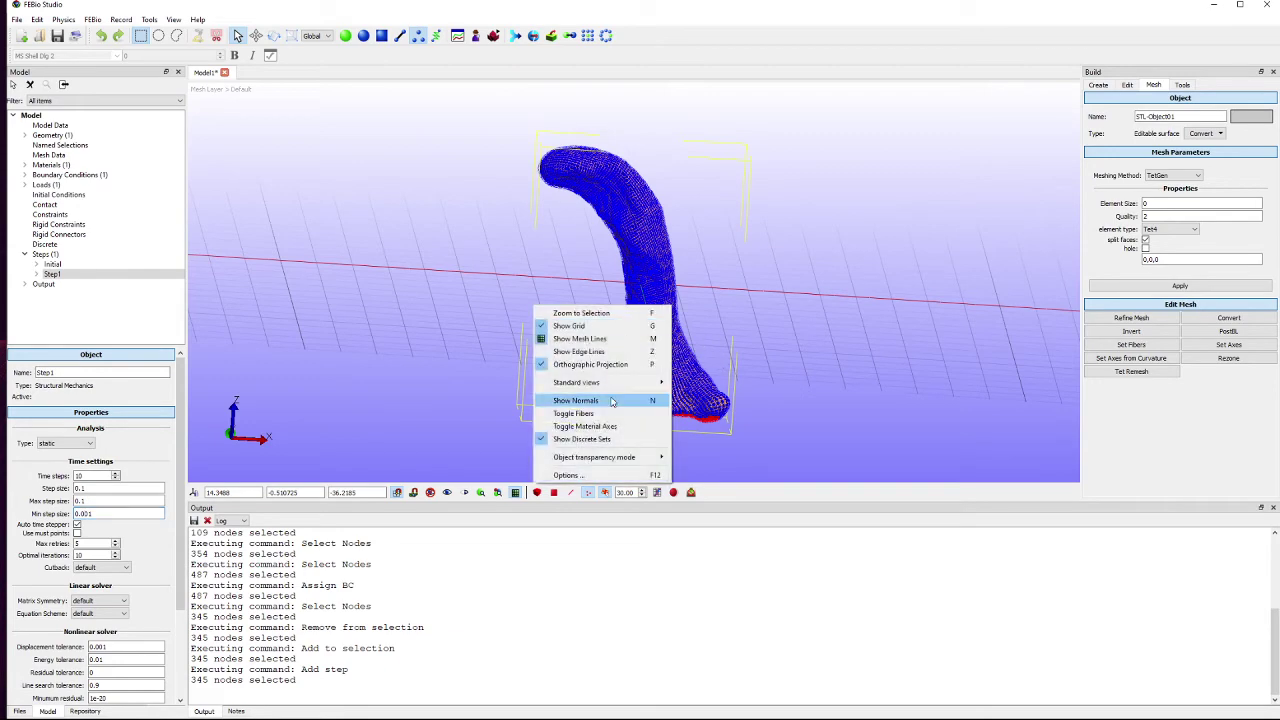
mouse_move(600, 385)
left_click(694, 395)
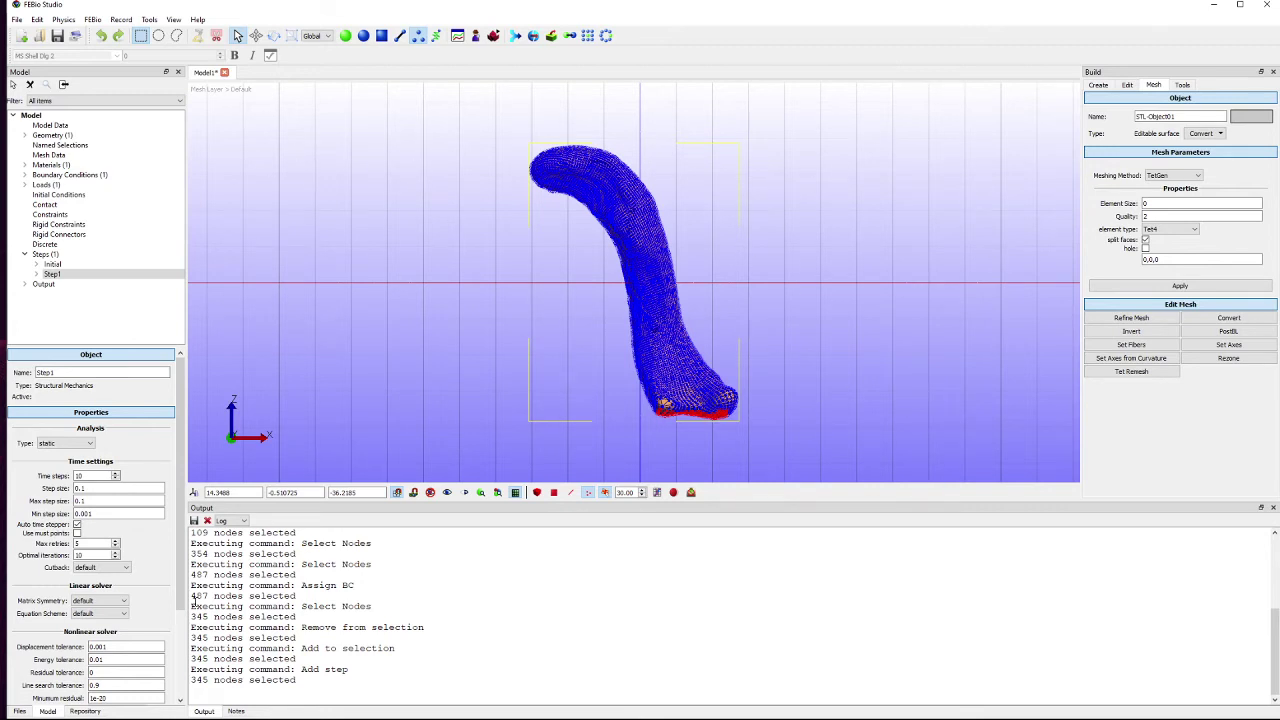
Save the project on the Desktop as femur.
left_click(17, 19)
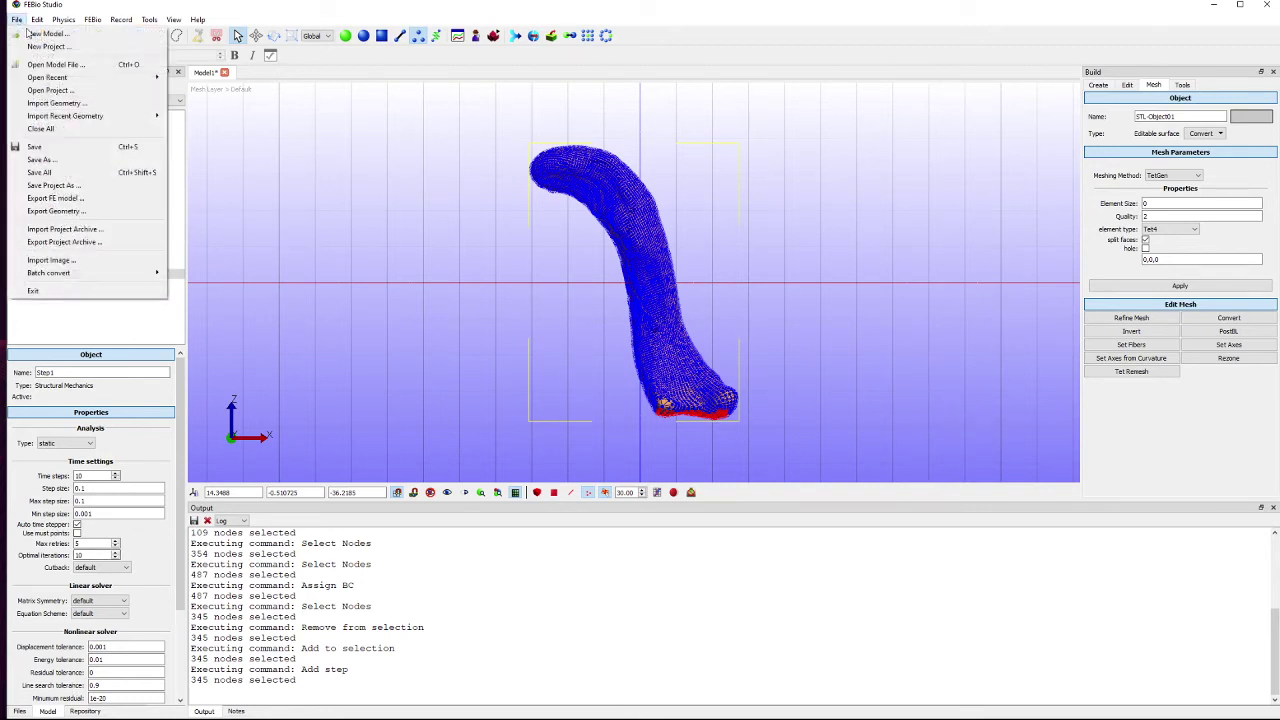
left_click(54, 185)
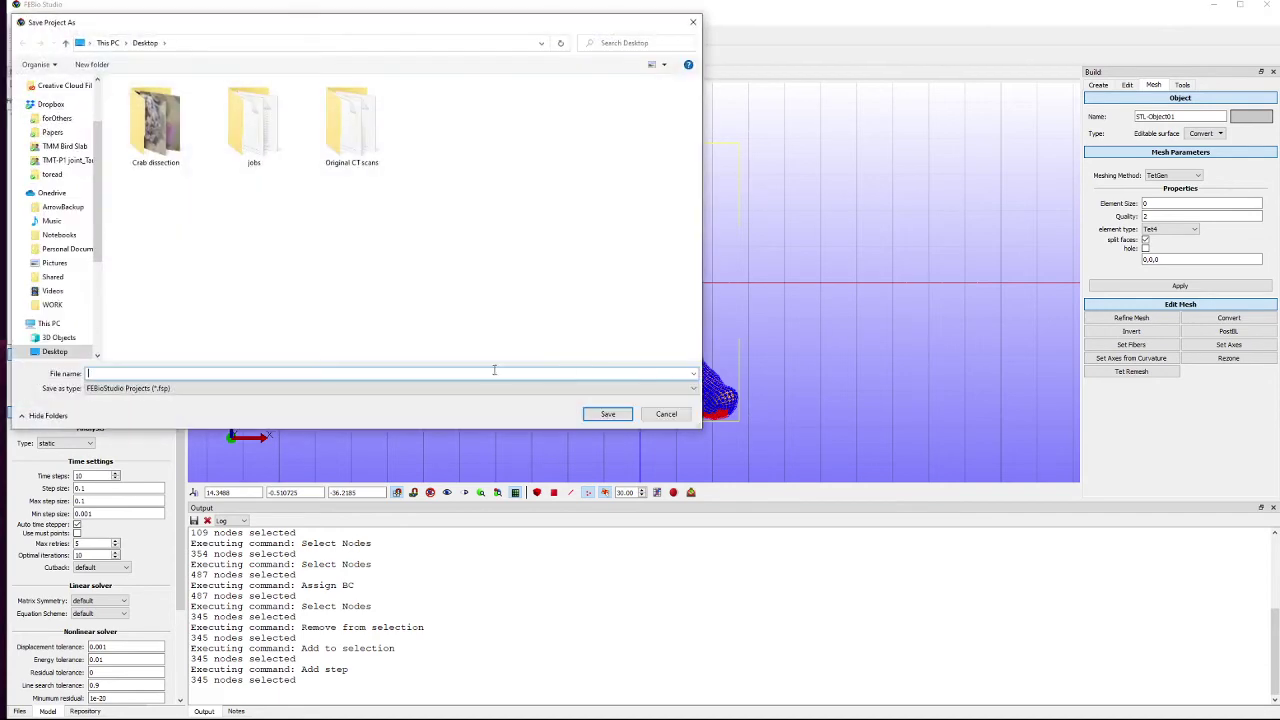
type("femur")
key("Return")
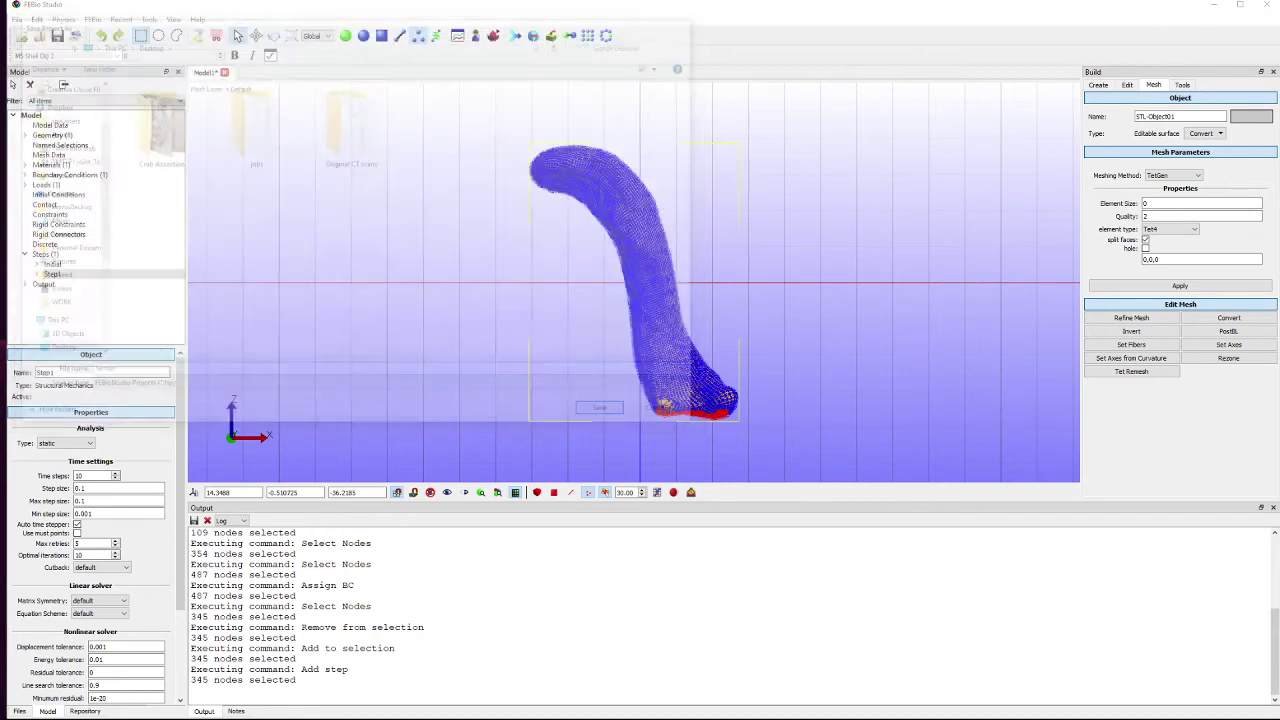
Try to run the model in FEBio.
left_click(92, 19)
left_click(110, 33)
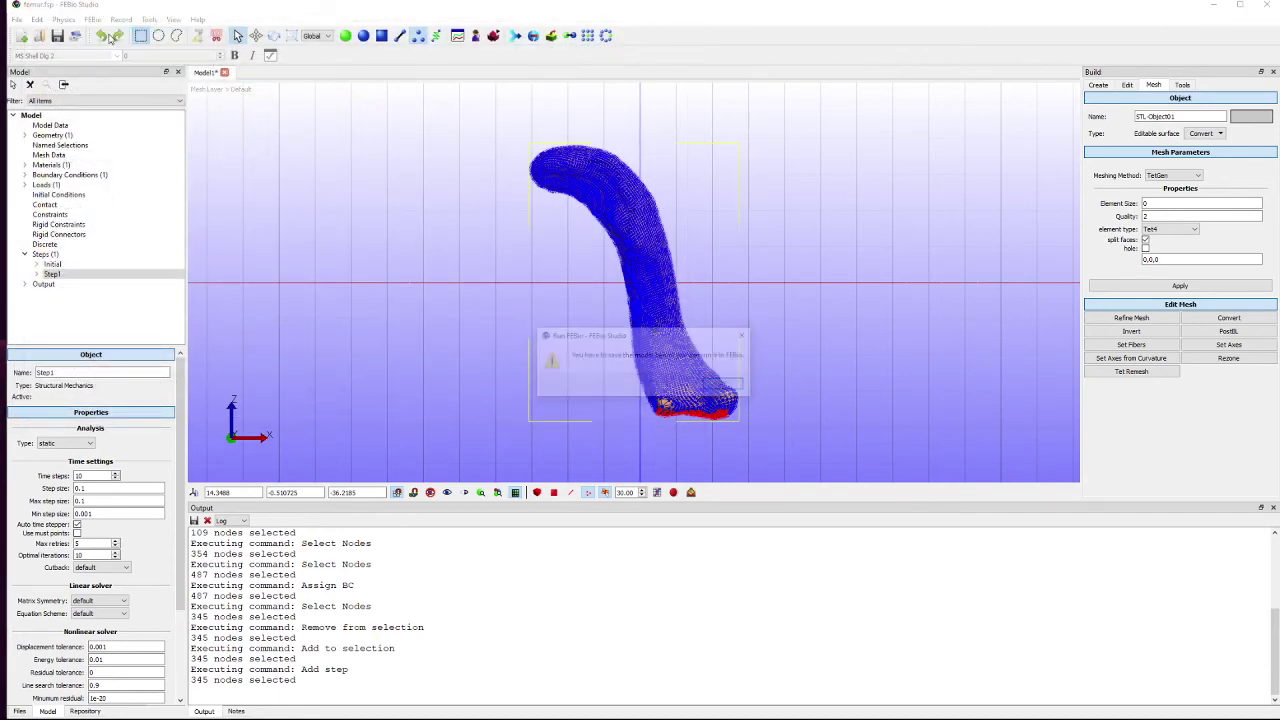
left_click(725, 386)
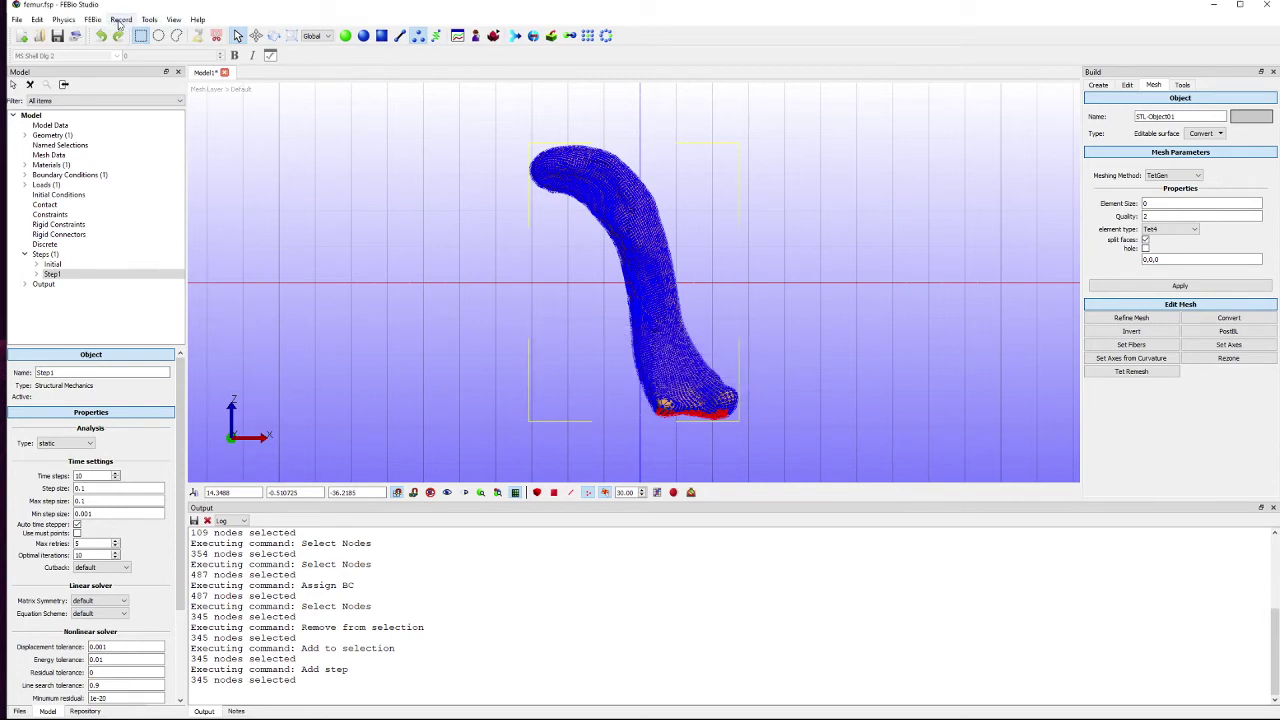
left_click(92, 18)
left_click(112, 33)
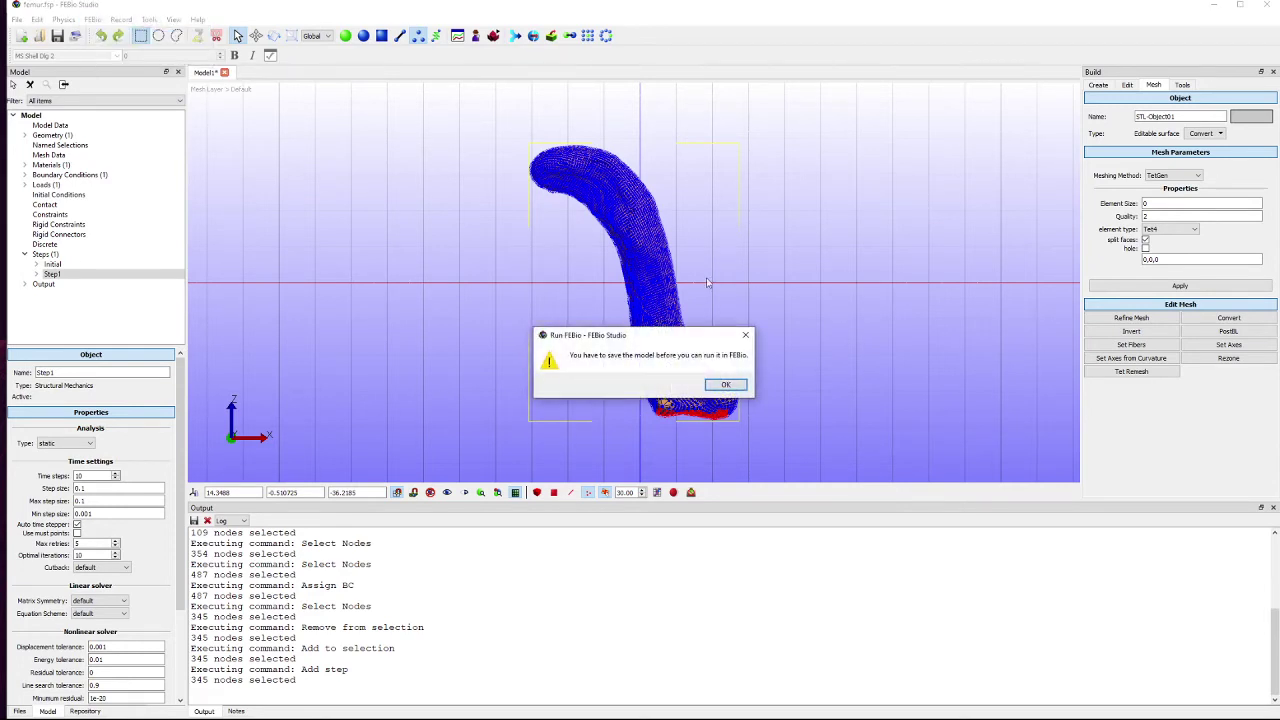
left_click(725, 385)
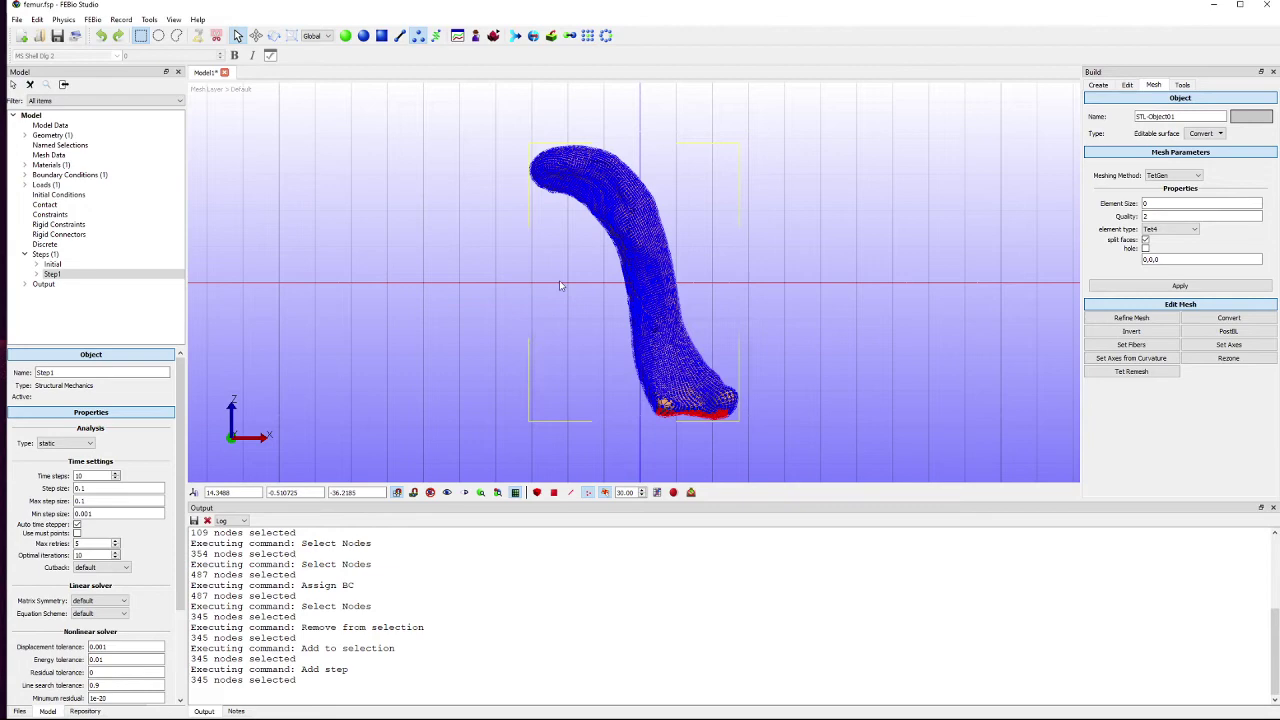
Save the model on the Desktop as Model1.fsm, overwriting the existing file.
left_click(17, 19)
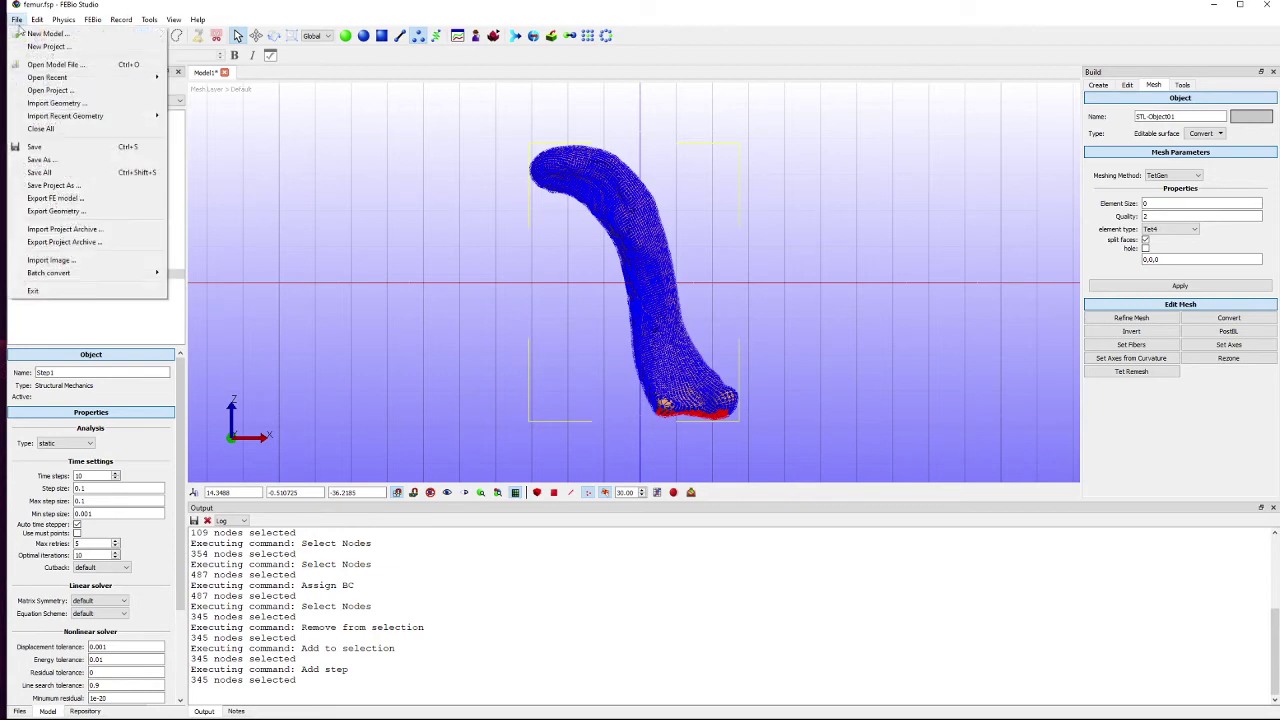
left_click(58, 152)
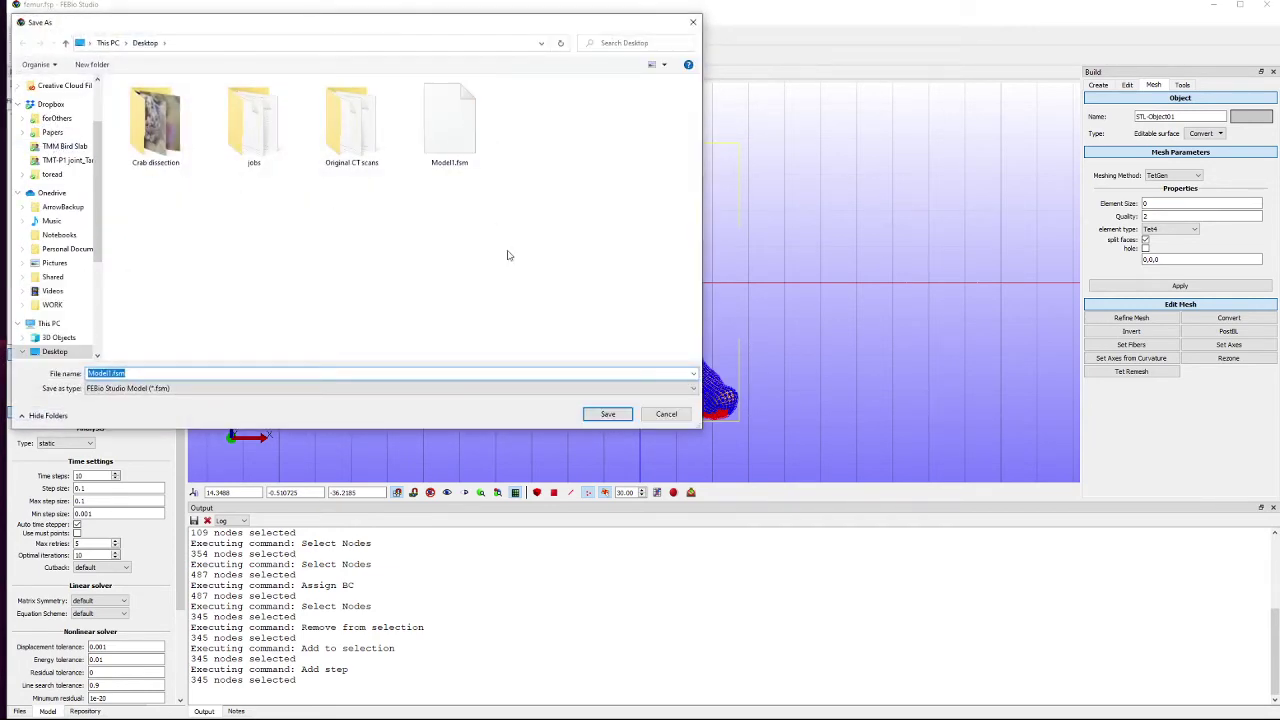
left_click(609, 415)
left_click(688, 380)
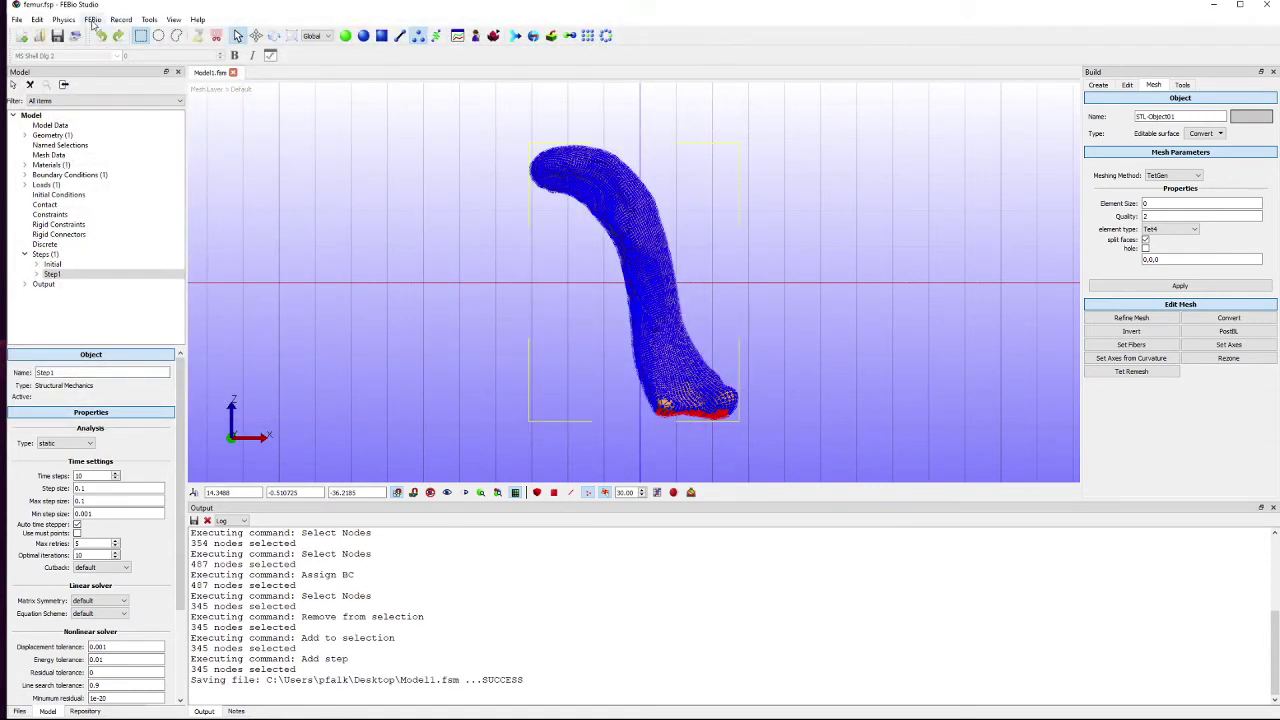
Run the Model1 job in FEBio with the FEBio 3.0 file format and close the completion message.
left_click(92, 20)
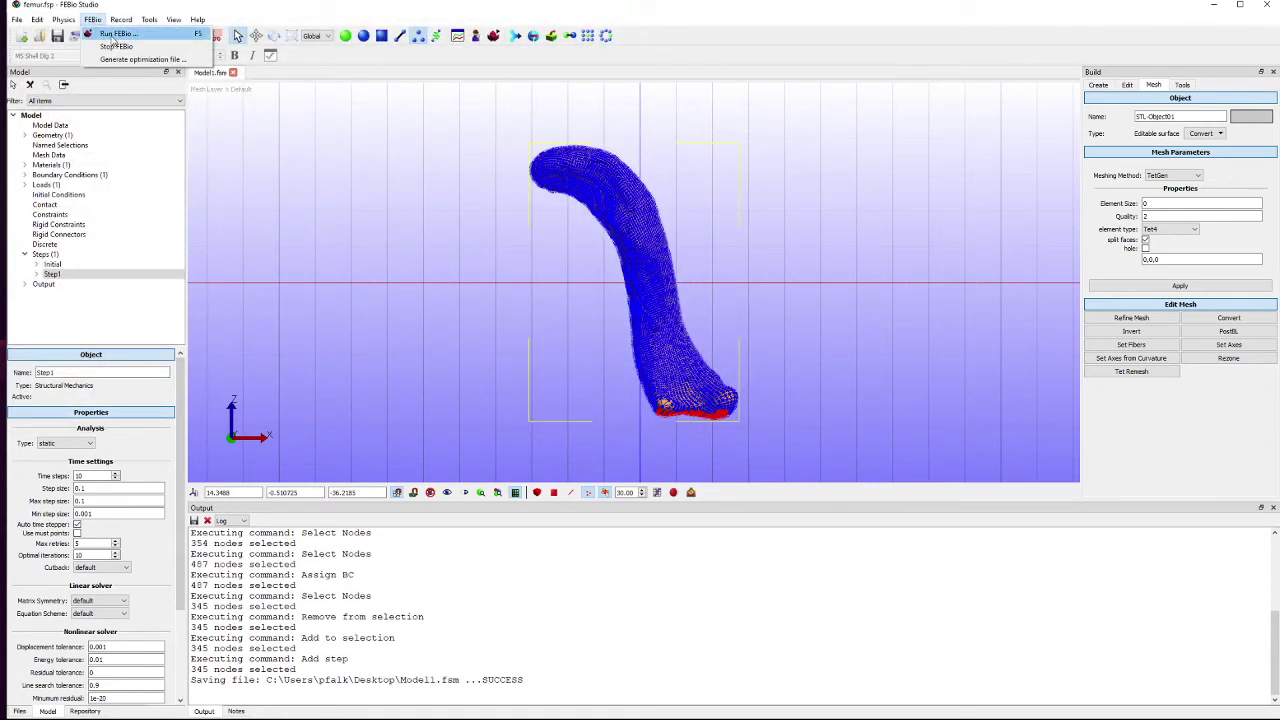
left_click(114, 34)
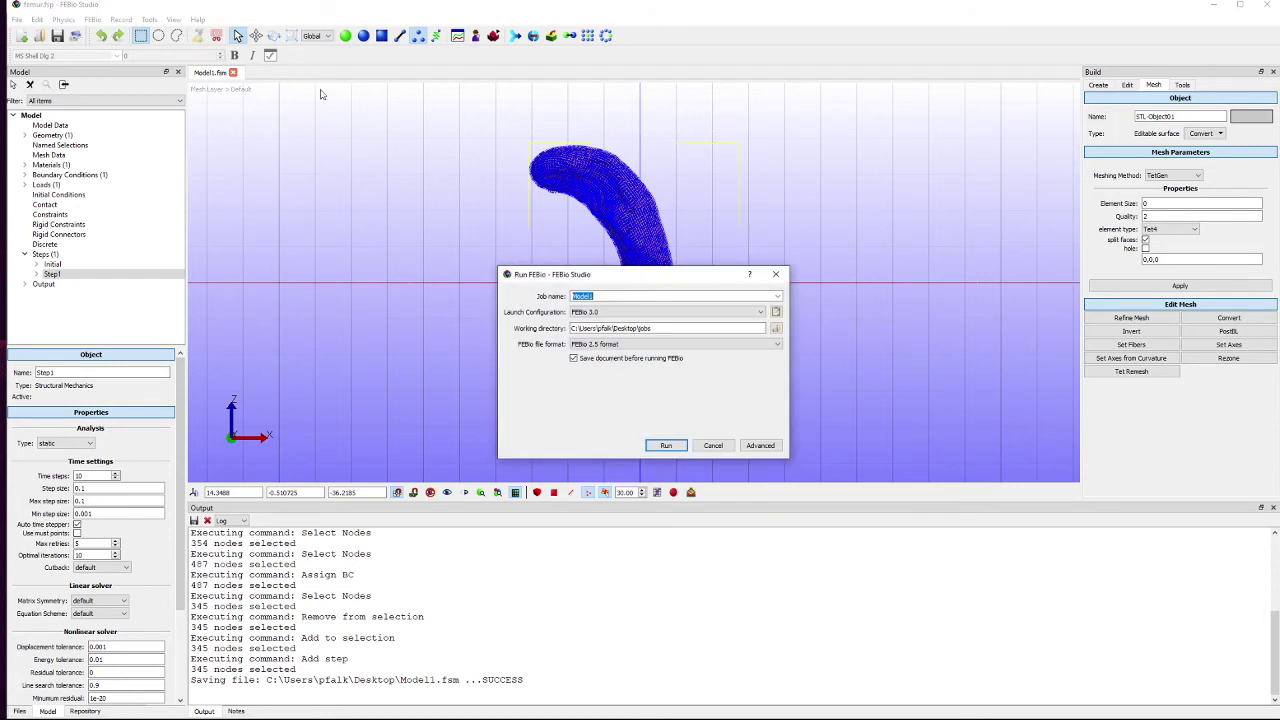
left_click(620, 344)
left_click(620, 365)
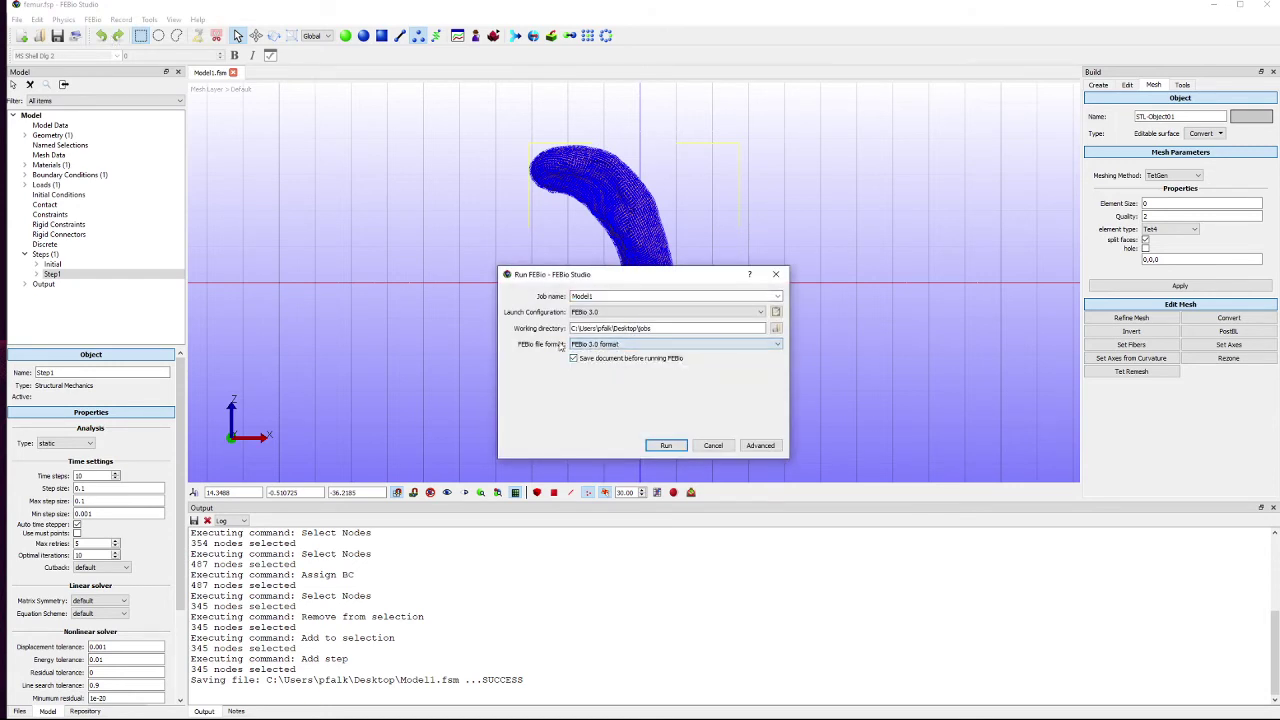
left_click(665, 445)
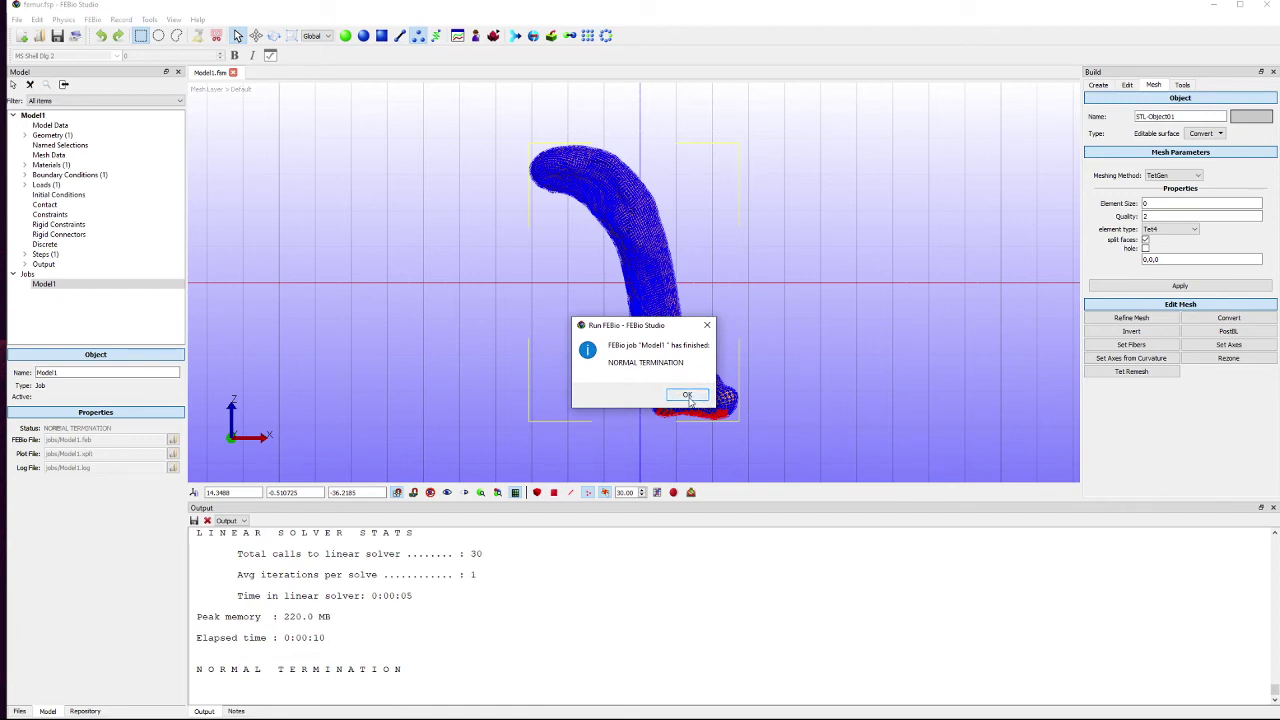
left_click(688, 396)
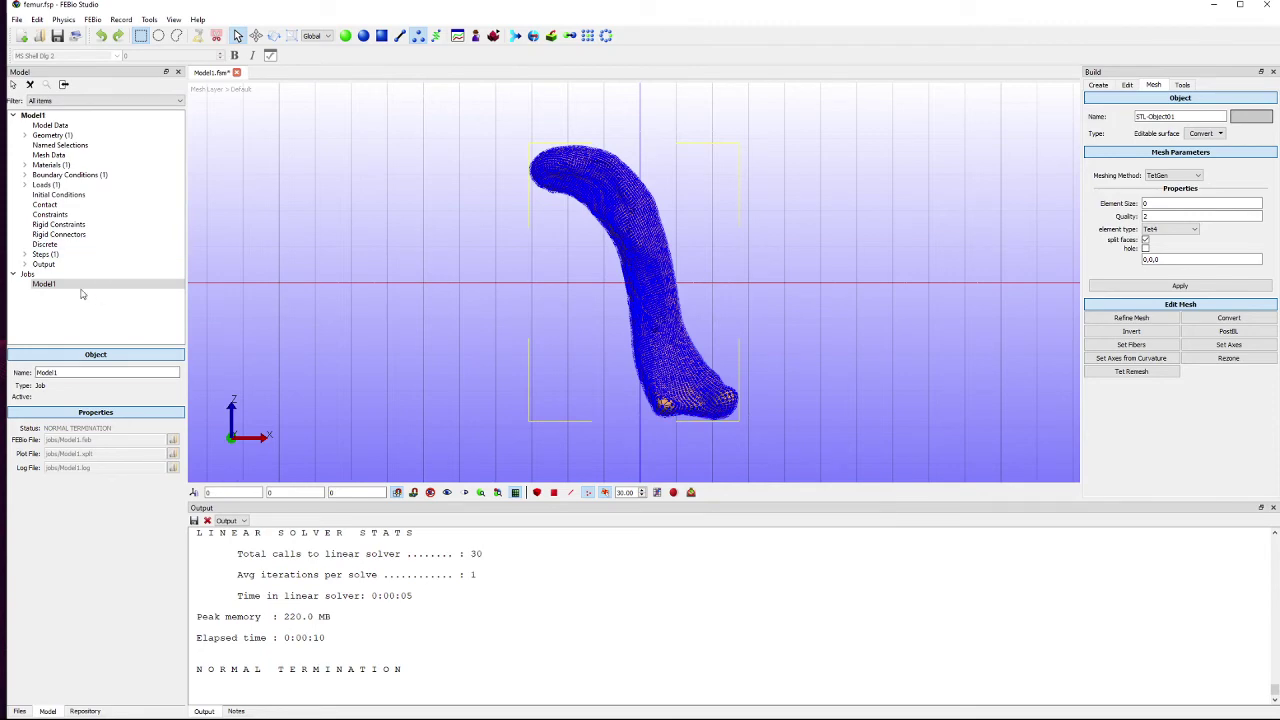
Open the results of the Model1 job and hide the mesh lines on the femur.
double_click(50, 285)
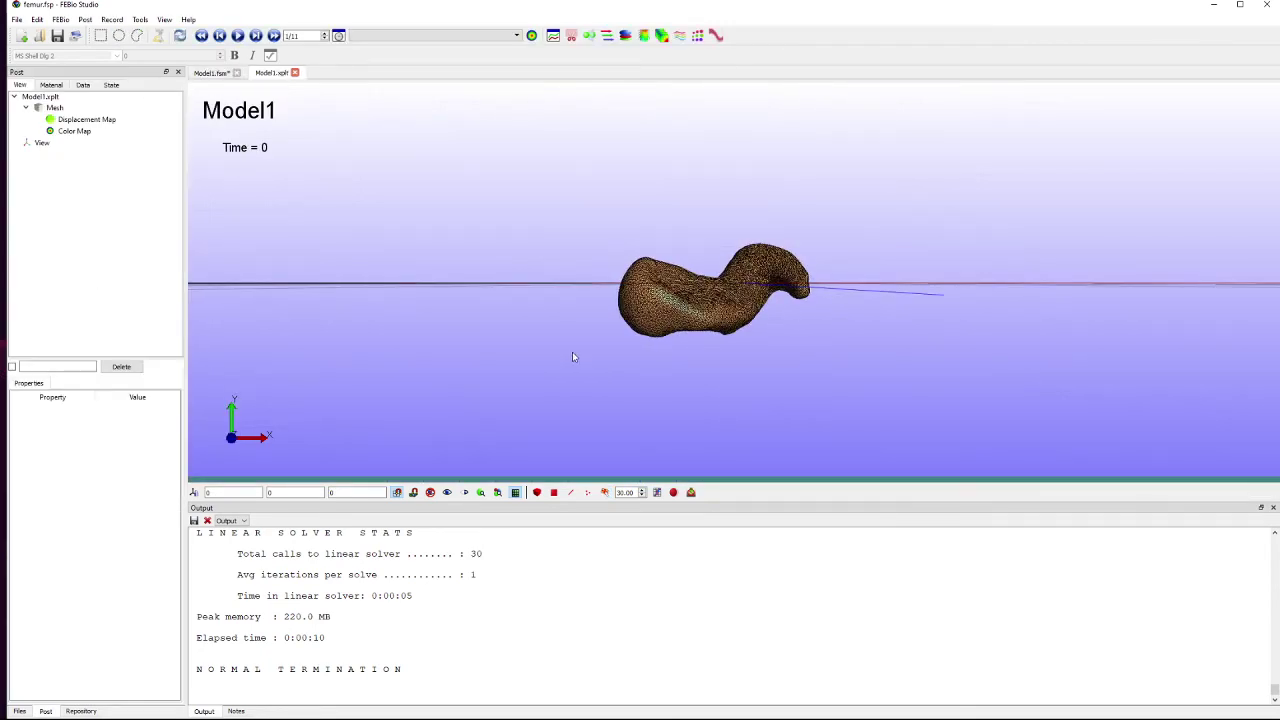
left_click_drag(865, 363, 695, 376)
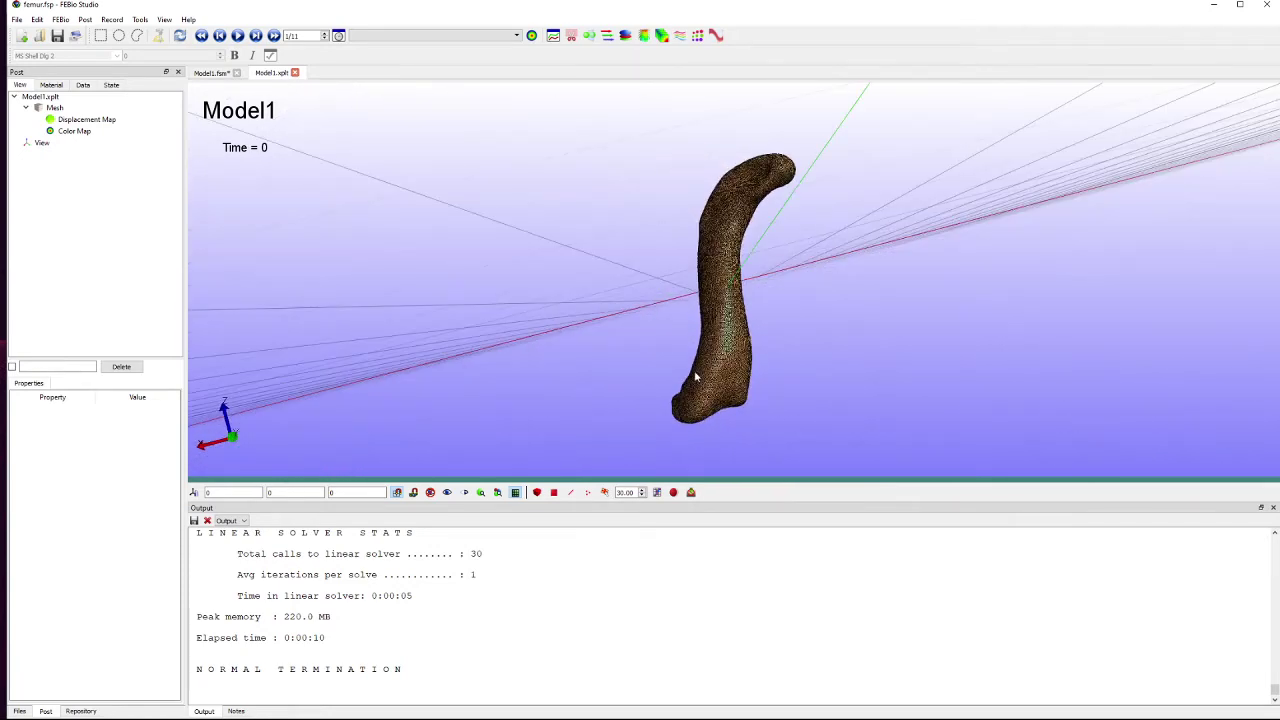
left_click(515, 492)
left_click_drag(780, 349, 857, 359)
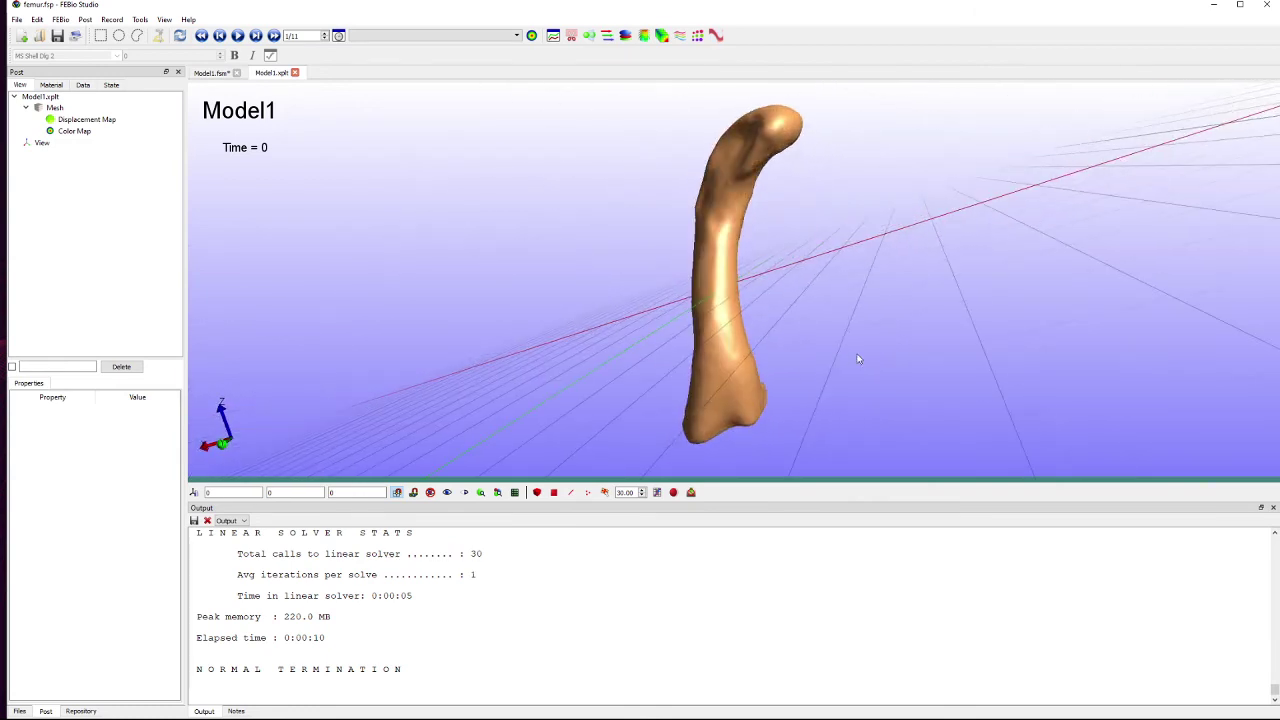
Play and pause the results animation, and colour the femur by total displacement.
left_click(239, 36)
left_click(239, 36)
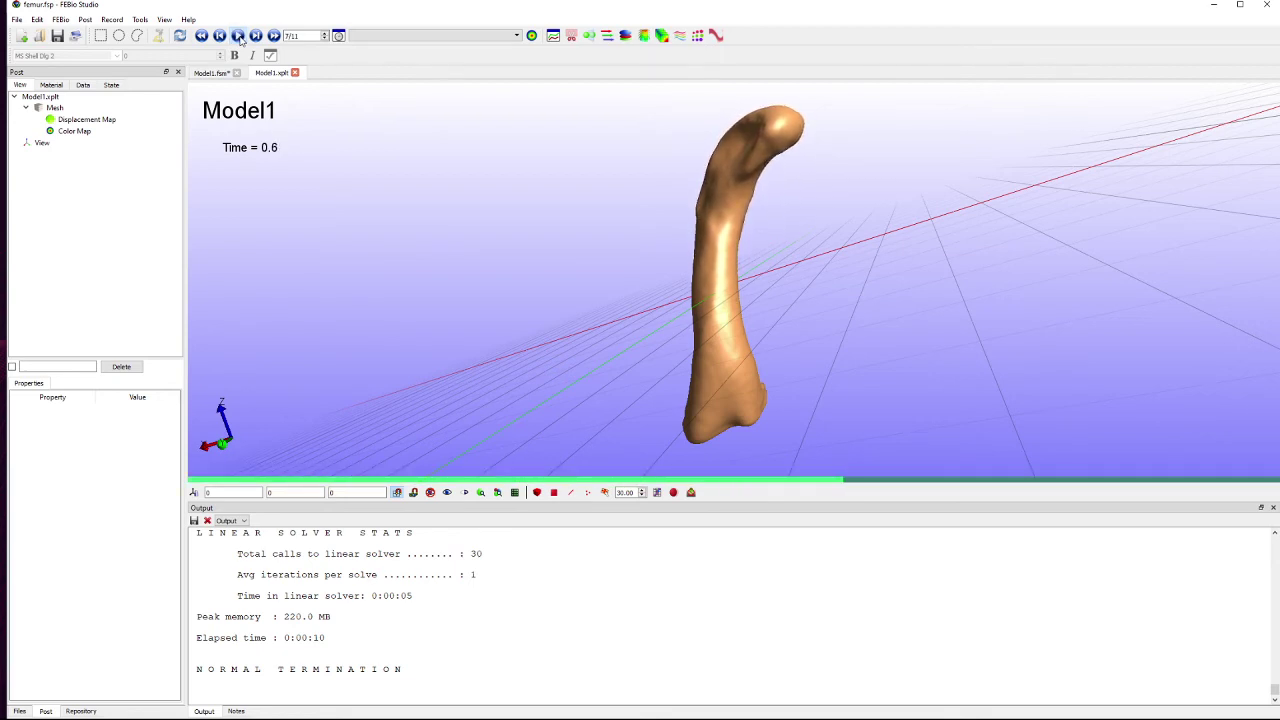
left_click(75, 131)
left_click(486, 38)
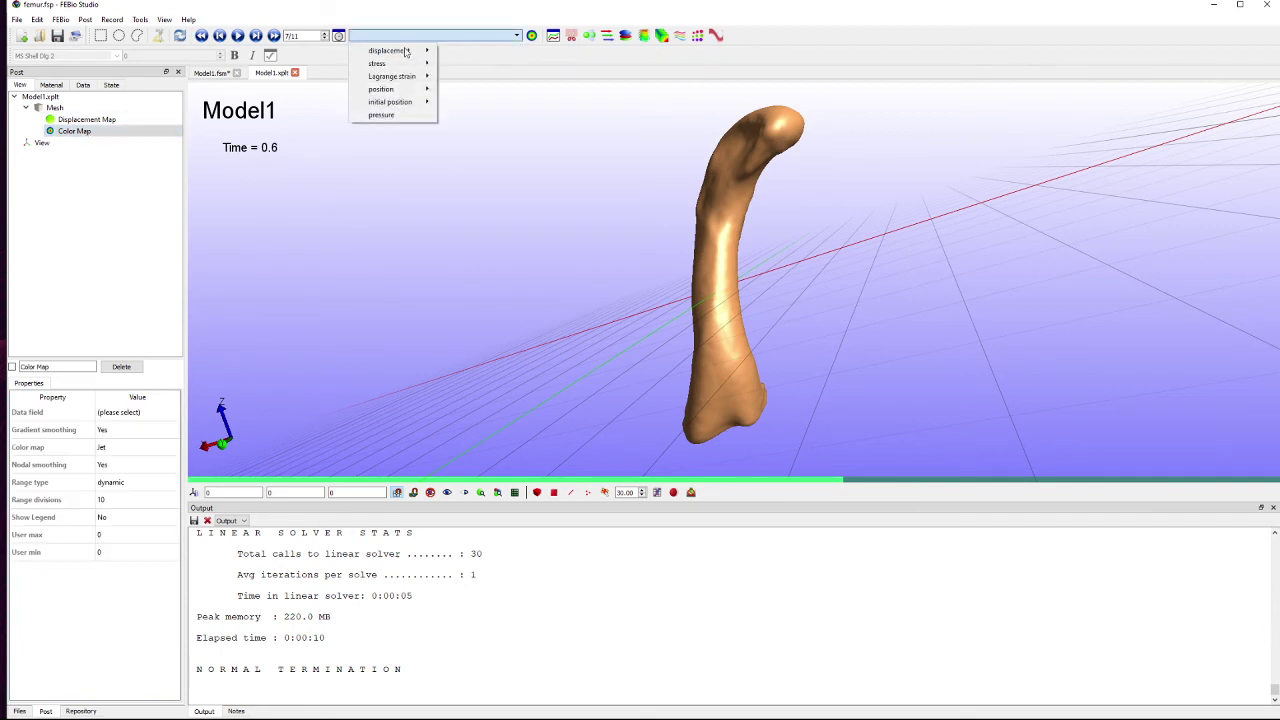
mouse_move(395, 50)
left_click(482, 127)
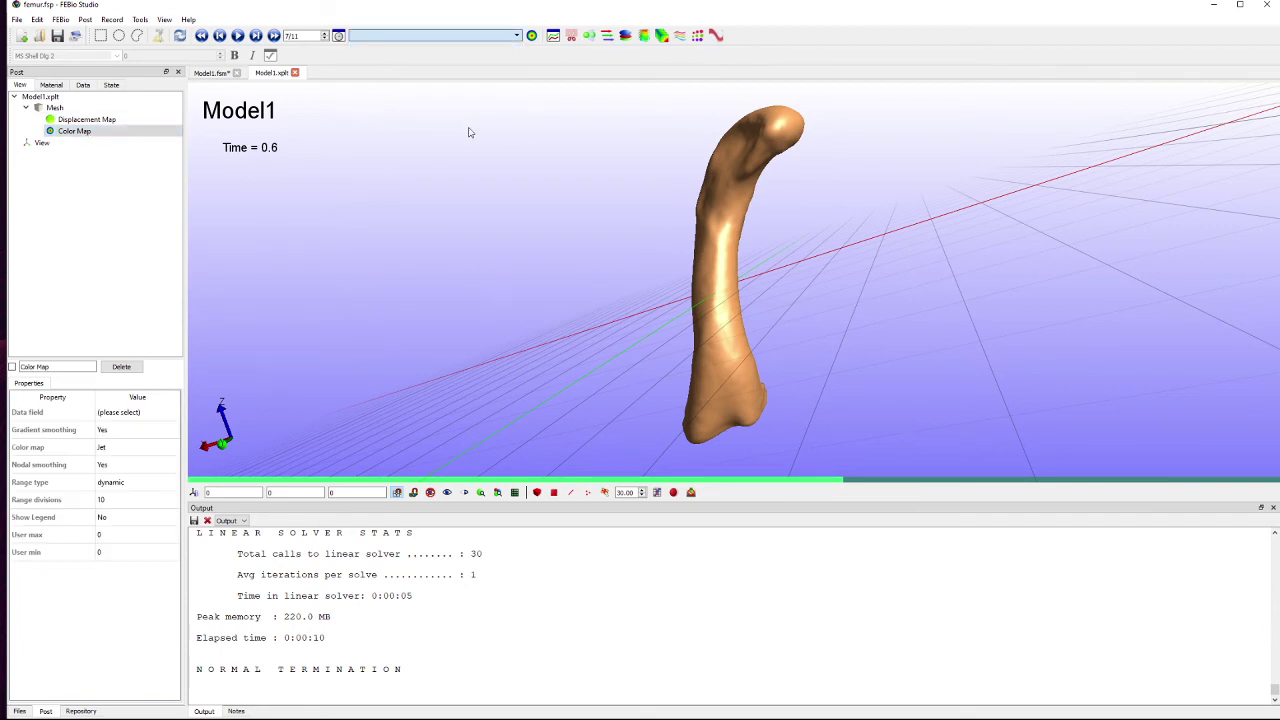
Replay the total displacement results from the first time step and pause the playback.
left_click(203, 36)
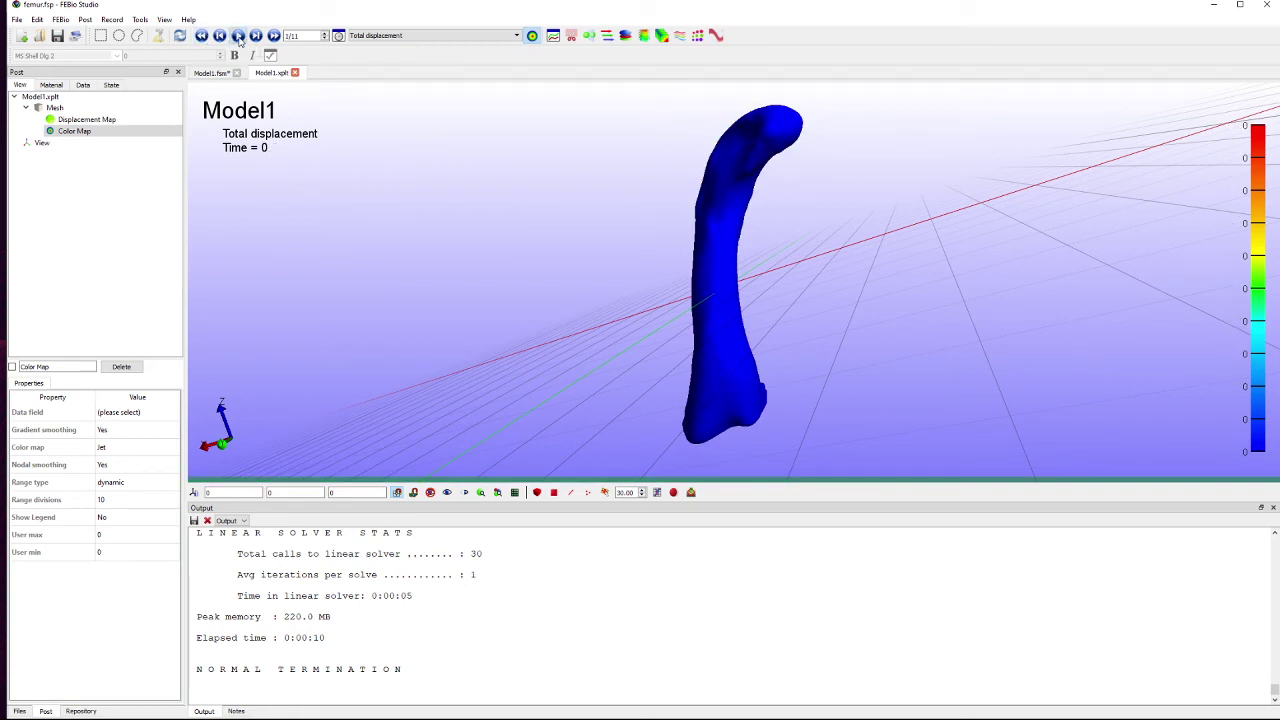
left_click(238, 36)
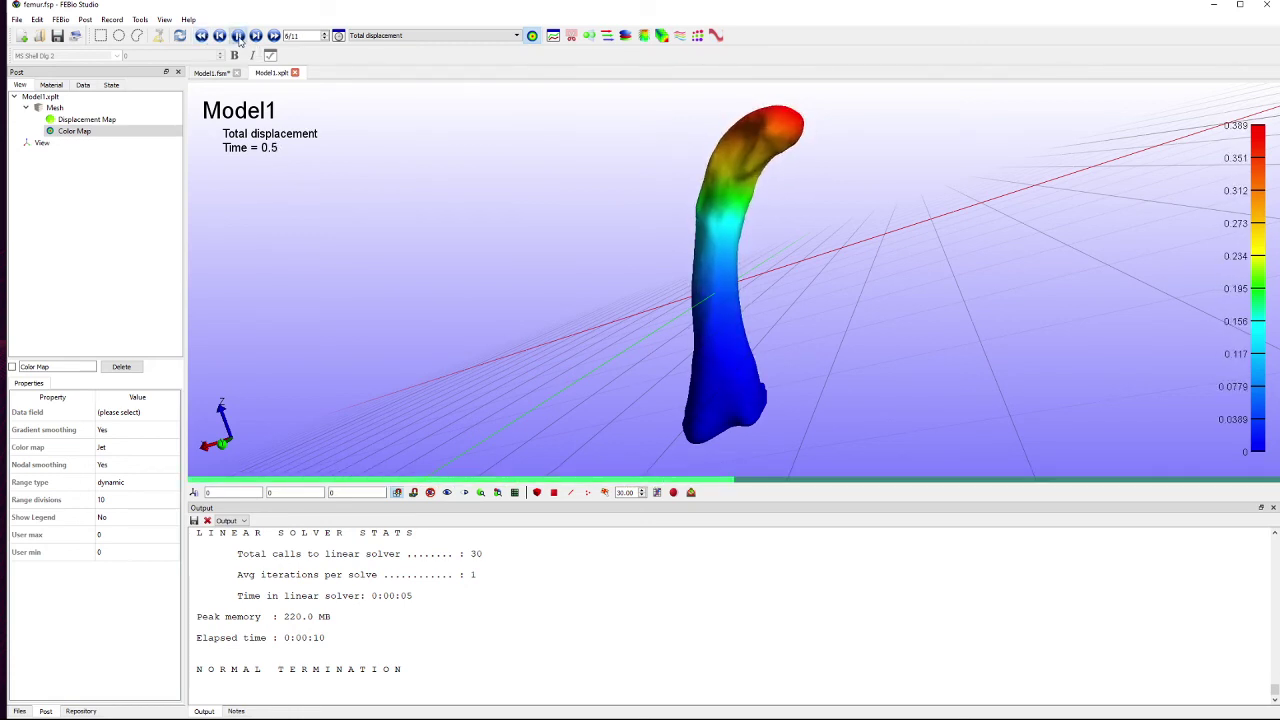
left_click(238, 36)
Switch the femur's color map to effective stress.
left_click(440, 36)
mouse_move(378, 63)
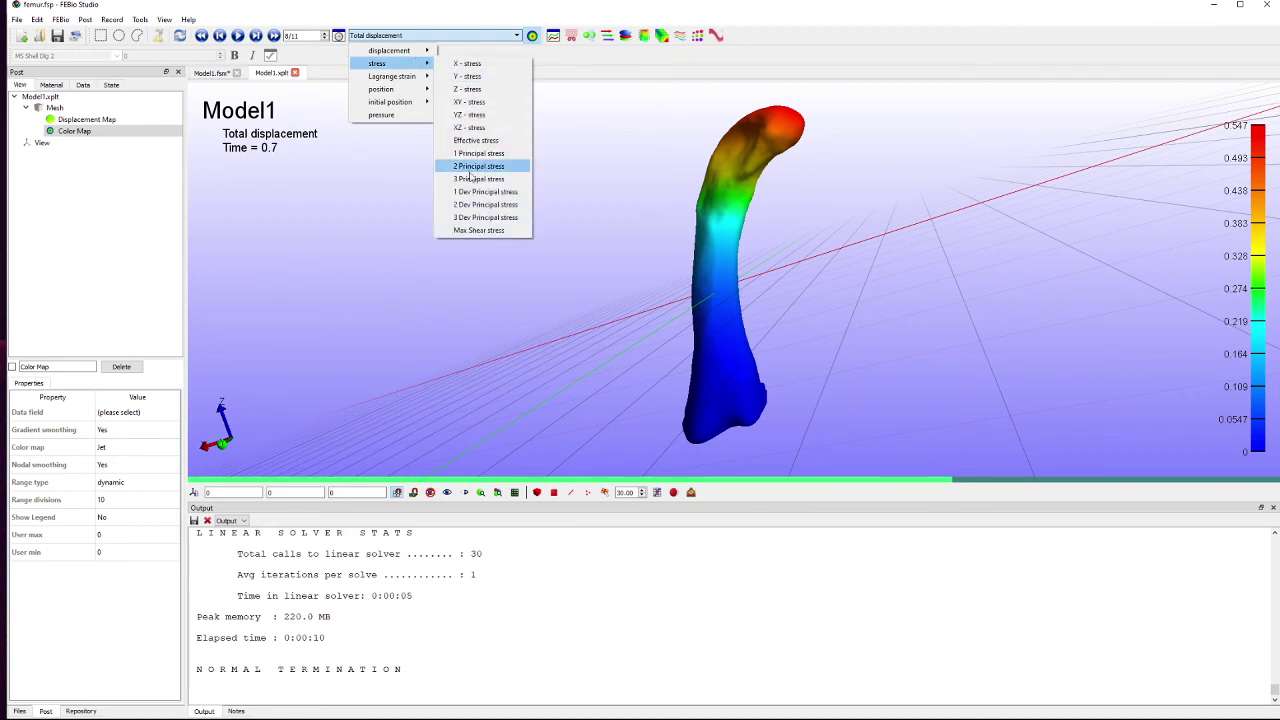
left_click(476, 140)
left_click_drag(825, 362, 797, 381)
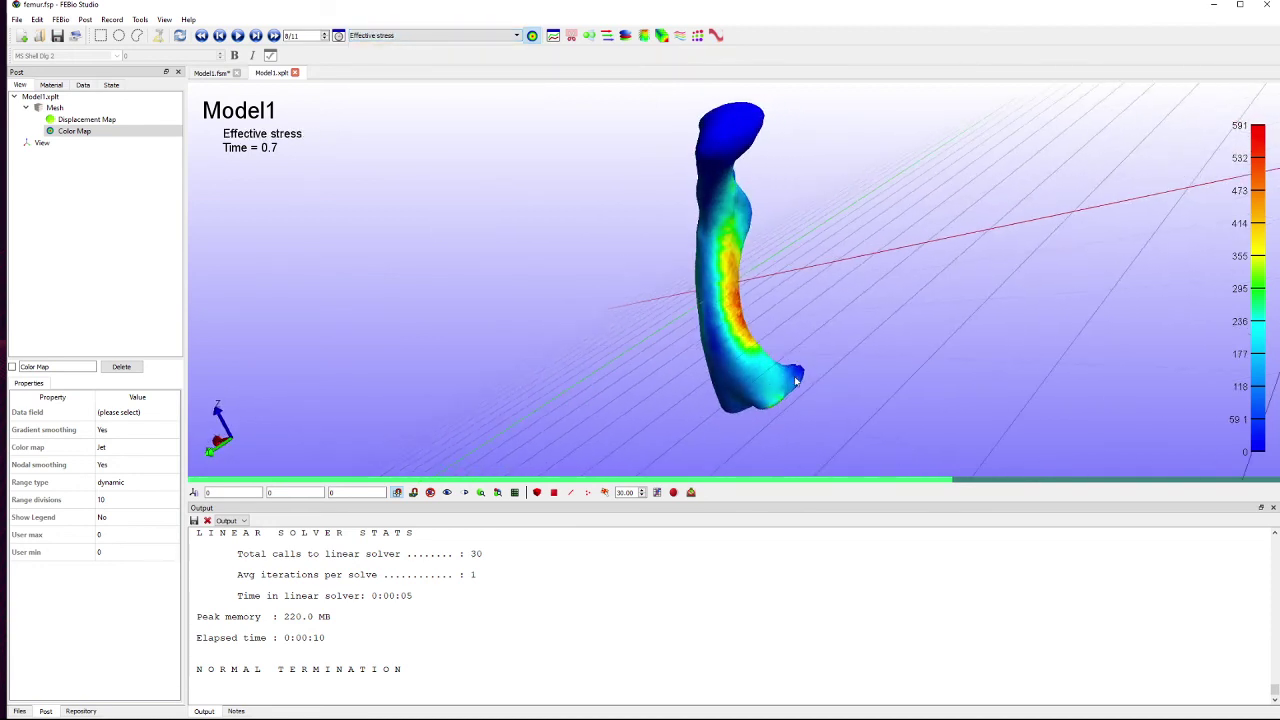
Replay the effective stress results from the first time step, pause them and examine the stress distribution around the femur shaft.
left_click(202, 36)
left_click(238, 36)
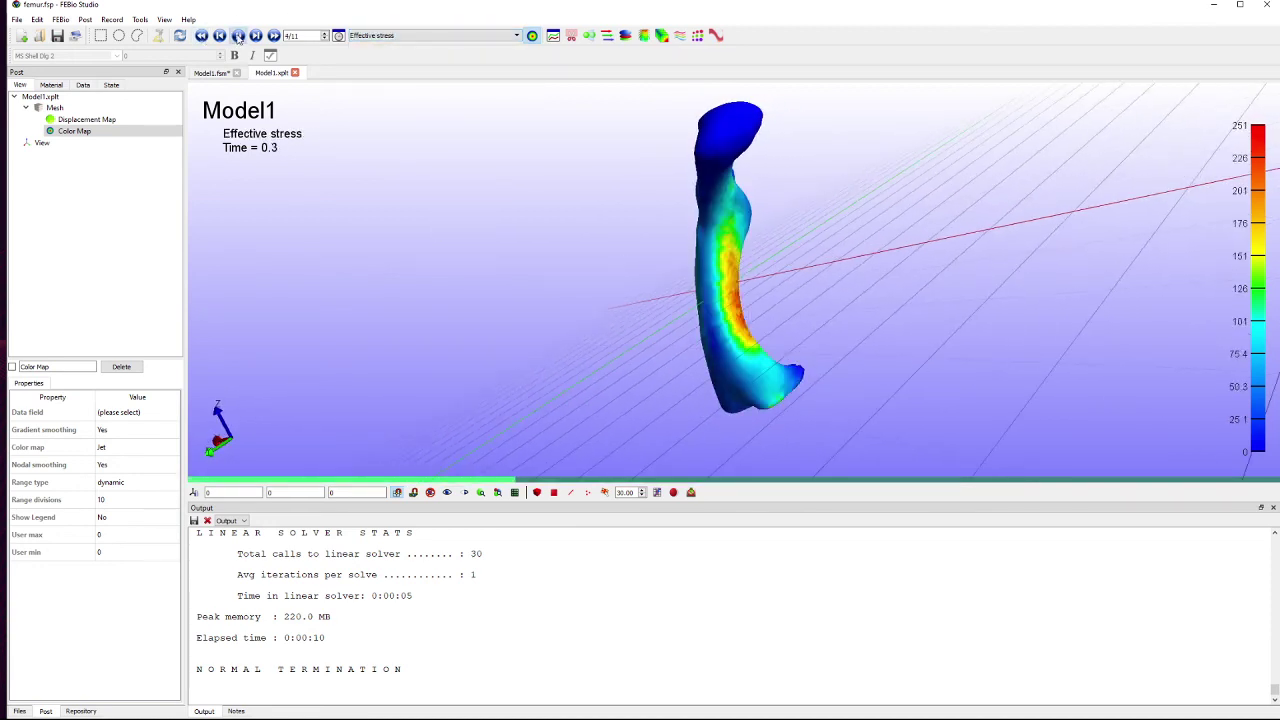
left_click_drag(389, 149, 818, 296)
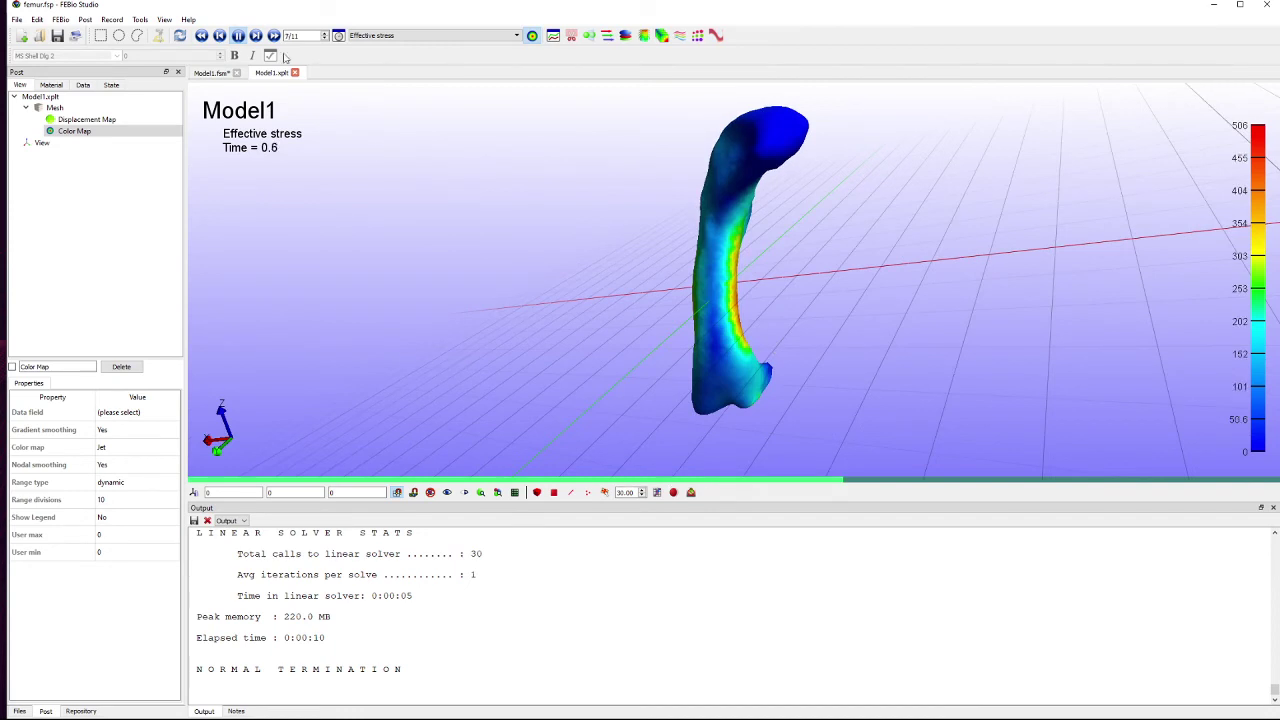
left_click(458, 36)
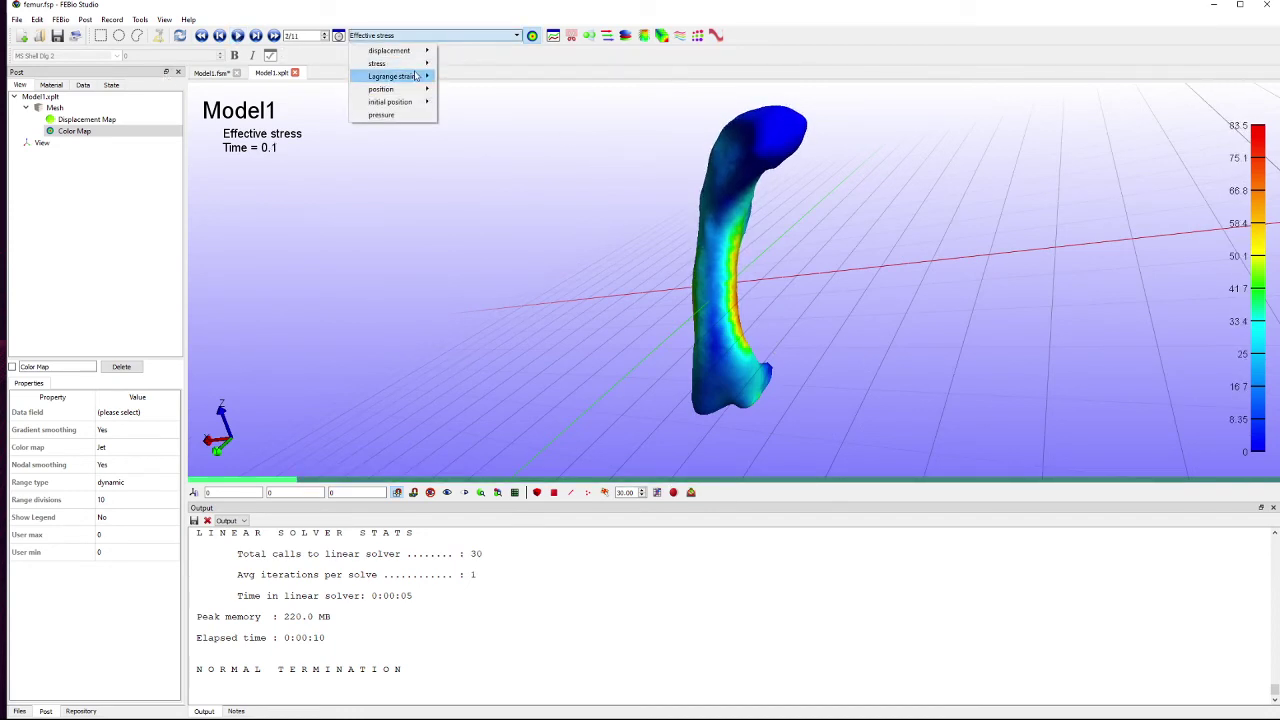
left_click(667, 182)
left_click_drag(666, 261, 705, 378)
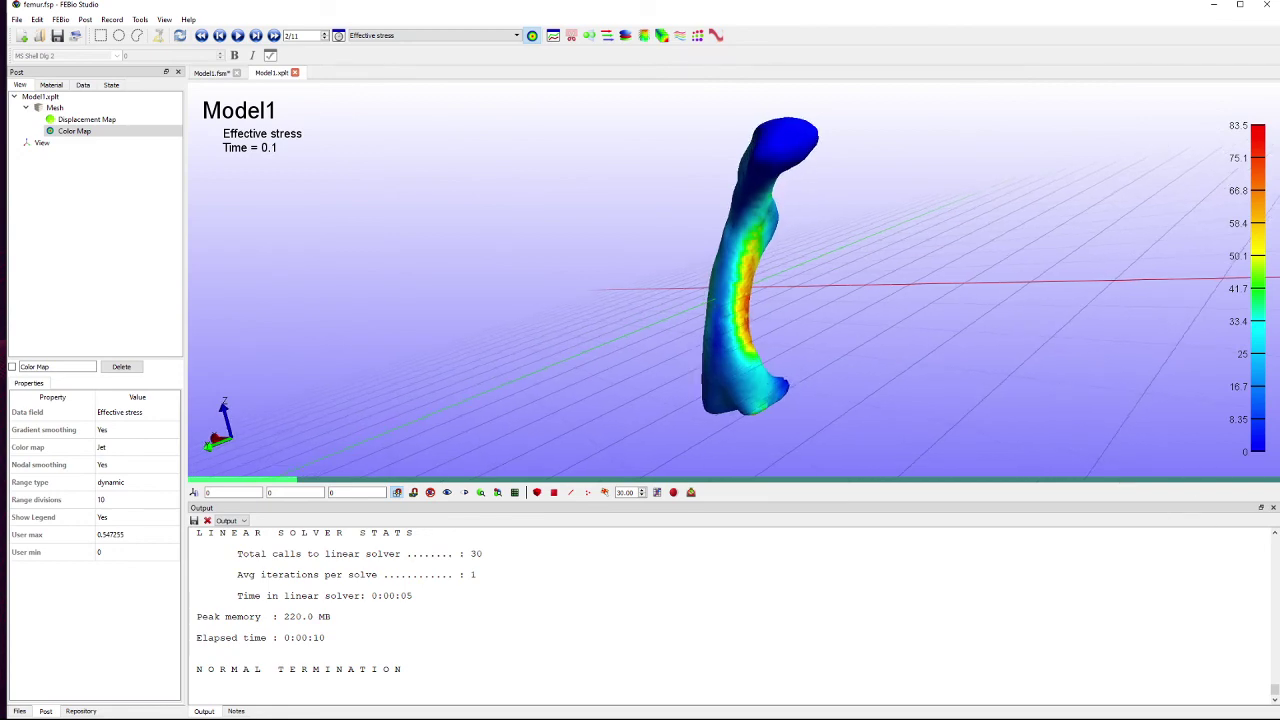